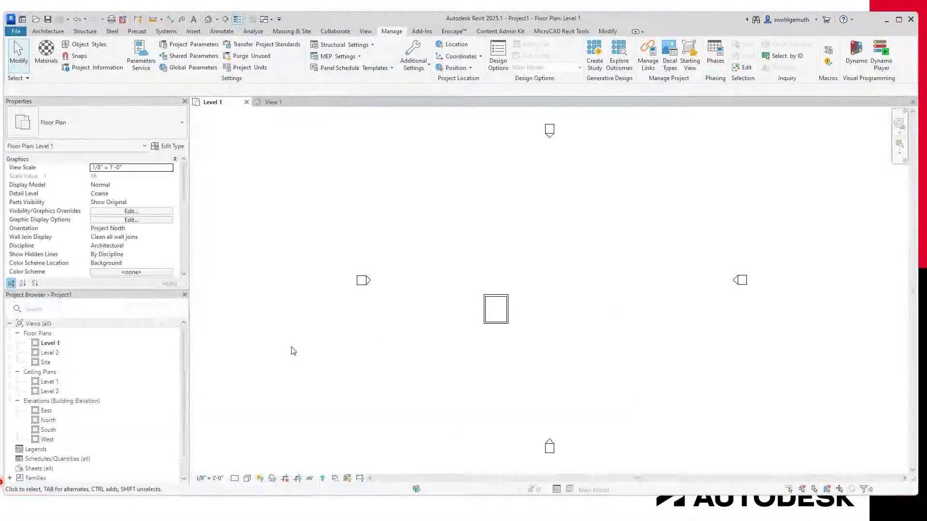
View the toilet in View 1 from the back and bring up its Family Types
click(273, 102)
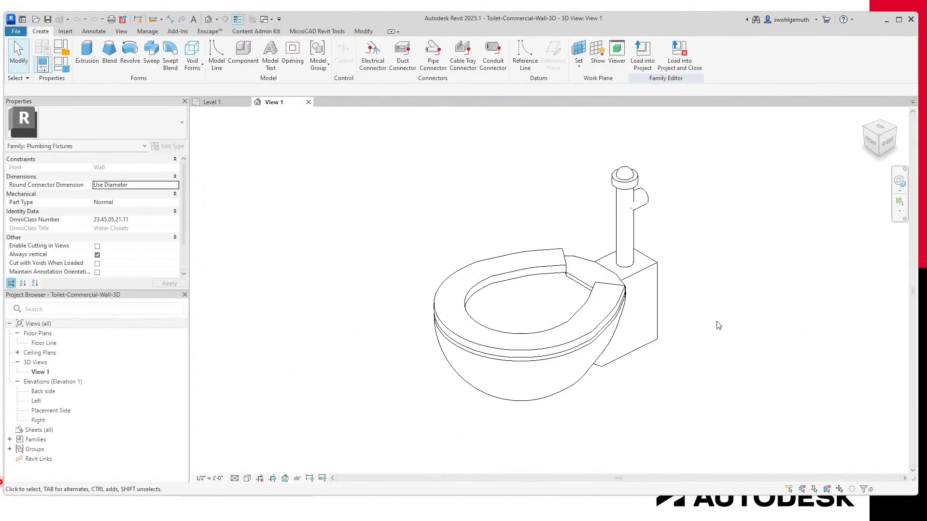
shift+middle_drag(717, 331, 617, 267)
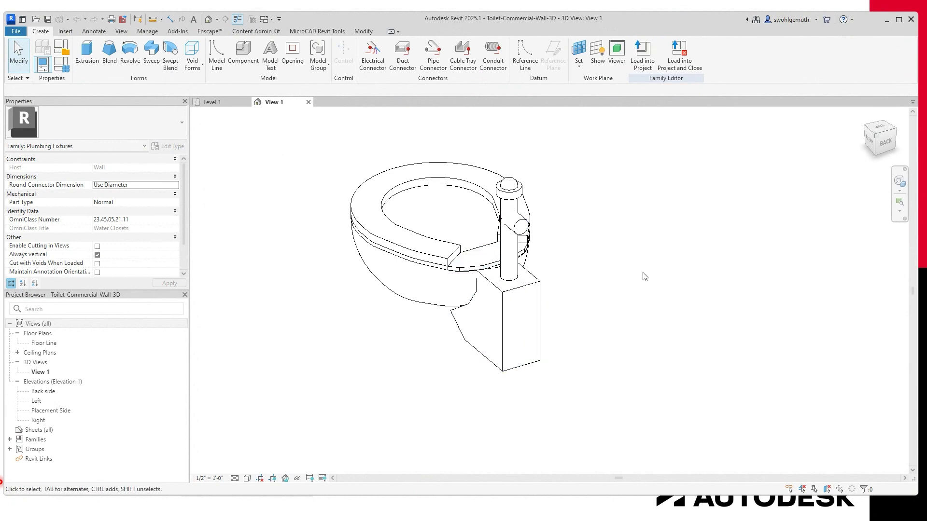
click(62, 67)
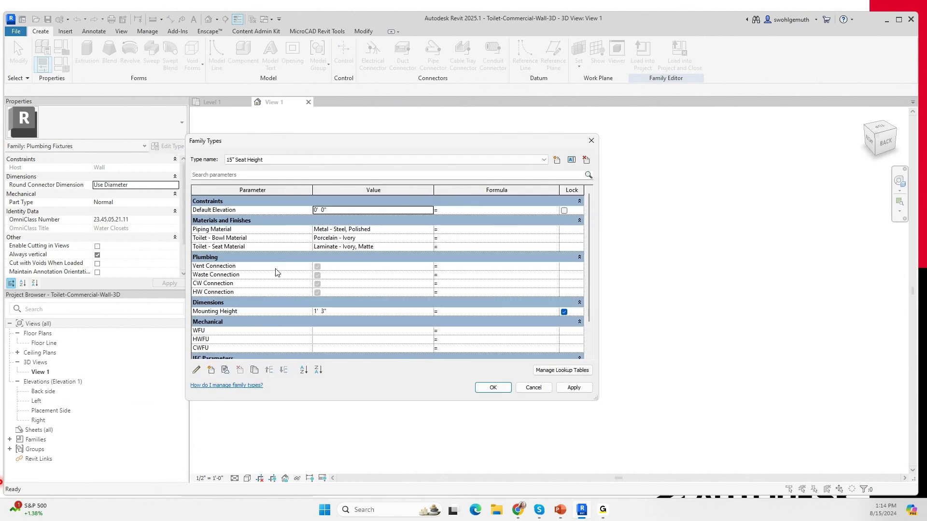
scroll(275, 269, down, 3)
scroll(275, 269, up, 3)
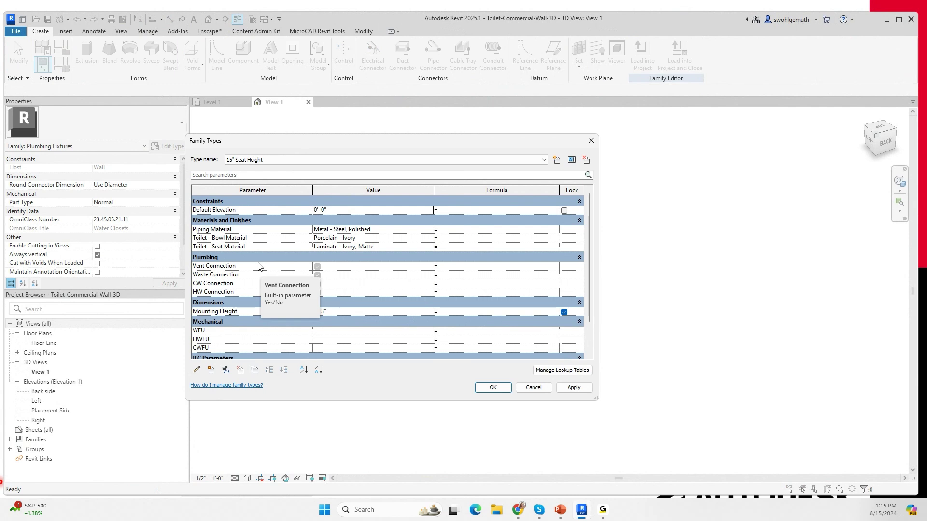
Create a Cold Water Radius type parameter with Piping discipline and Pipe Size data type
click(211, 371)
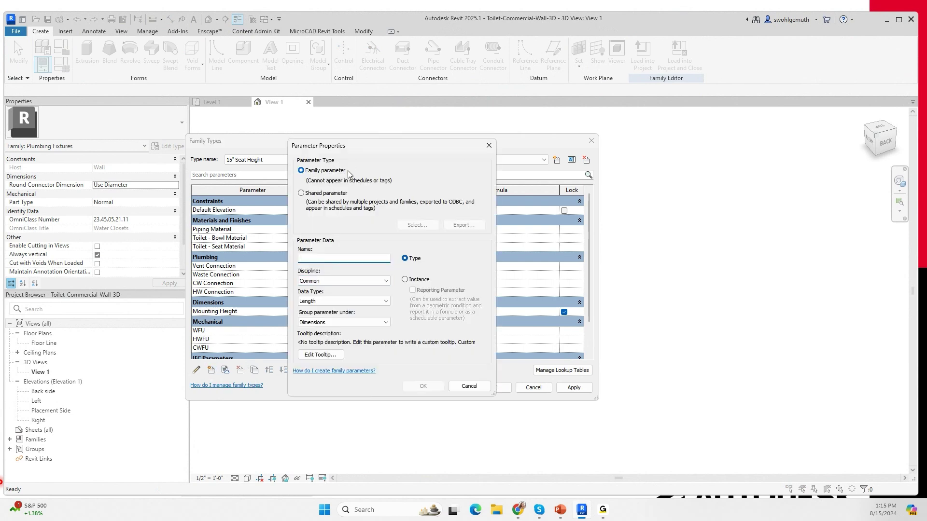
click(331, 175)
click(332, 176)
click(327, 183)
text(Cold Water Radius)
click(385, 282)
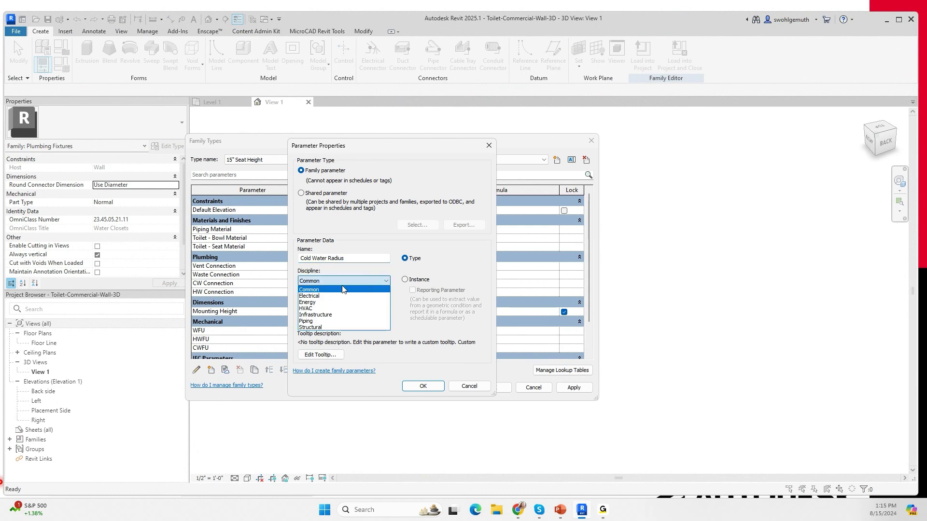
click(308, 321)
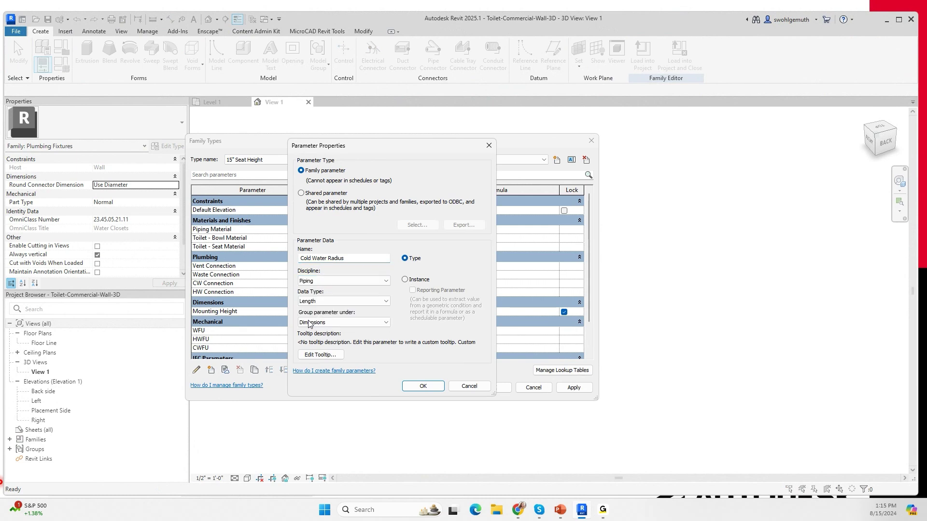
click(386, 301)
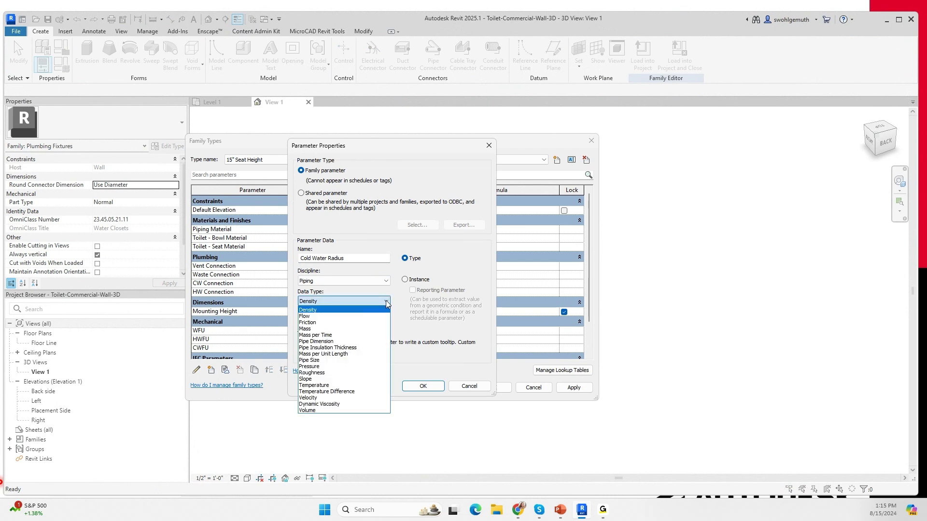
click(321, 360)
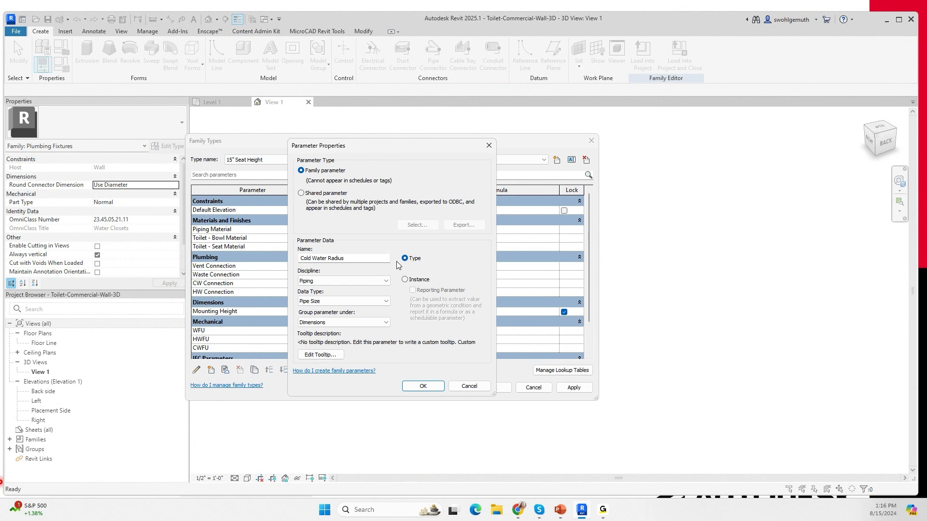
click(422, 387)
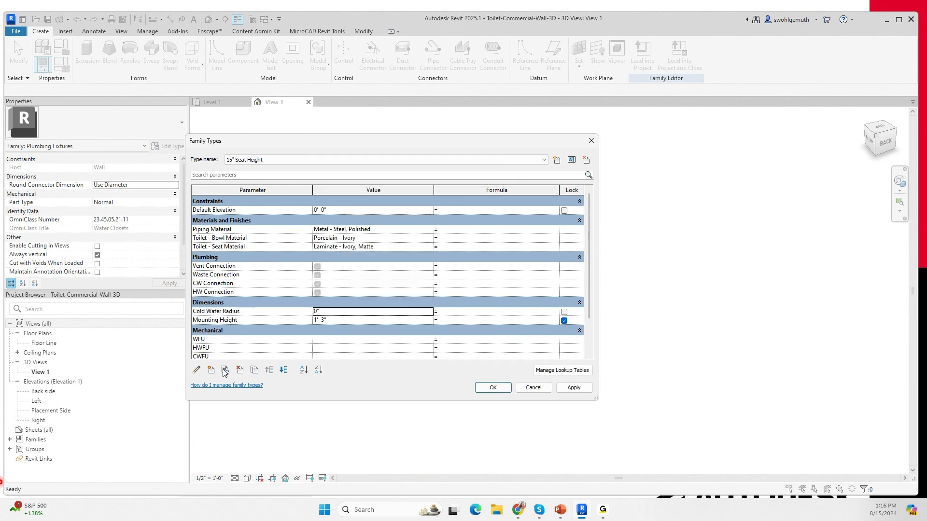
Create a Sanitary Radius type parameter with Piping discipline and Pipe Size data type
click(225, 370)
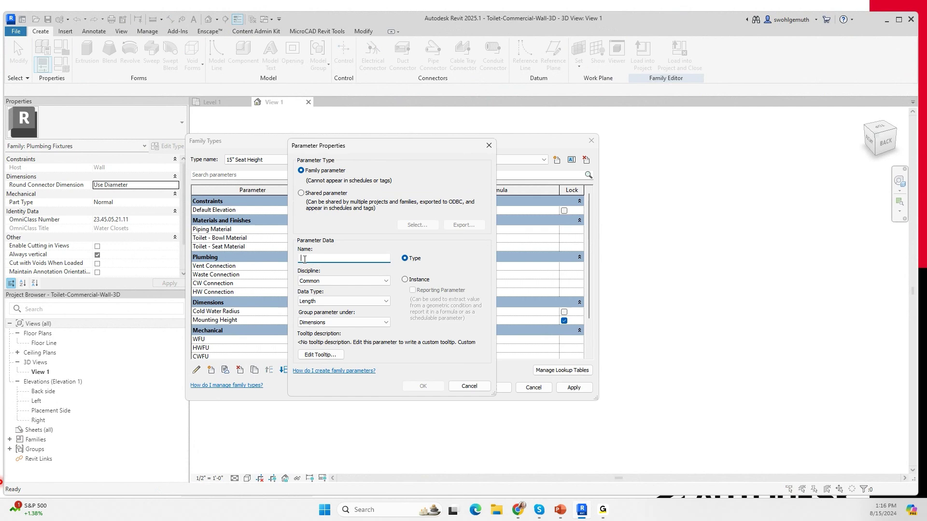
text(Sanitary Radius)
click(386, 281)
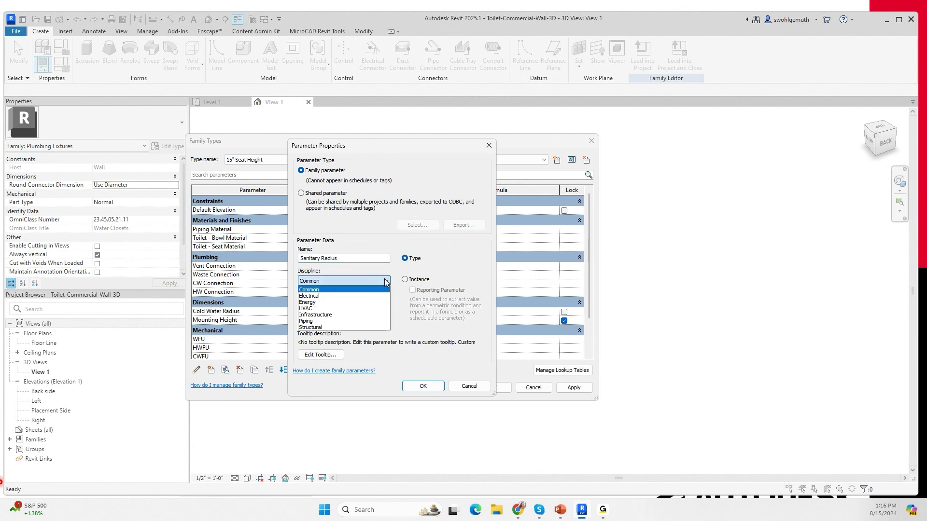
click(311, 322)
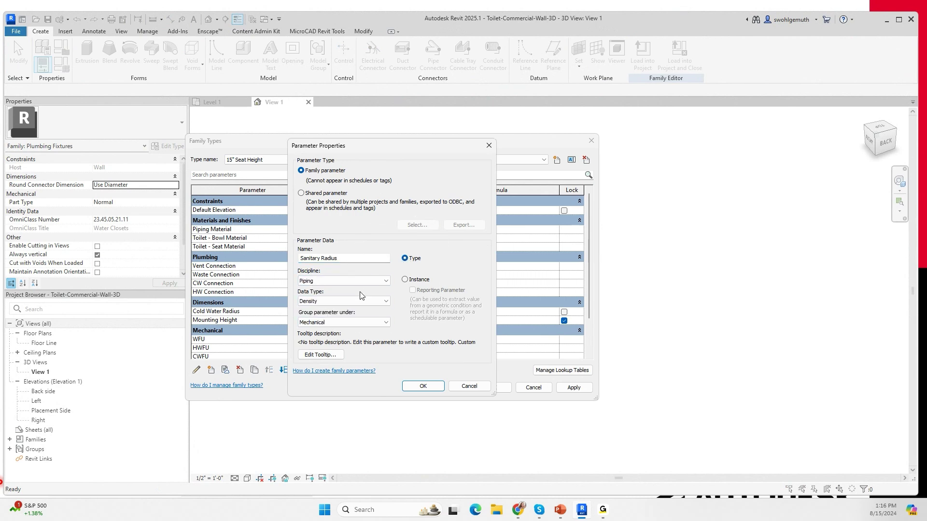
click(385, 302)
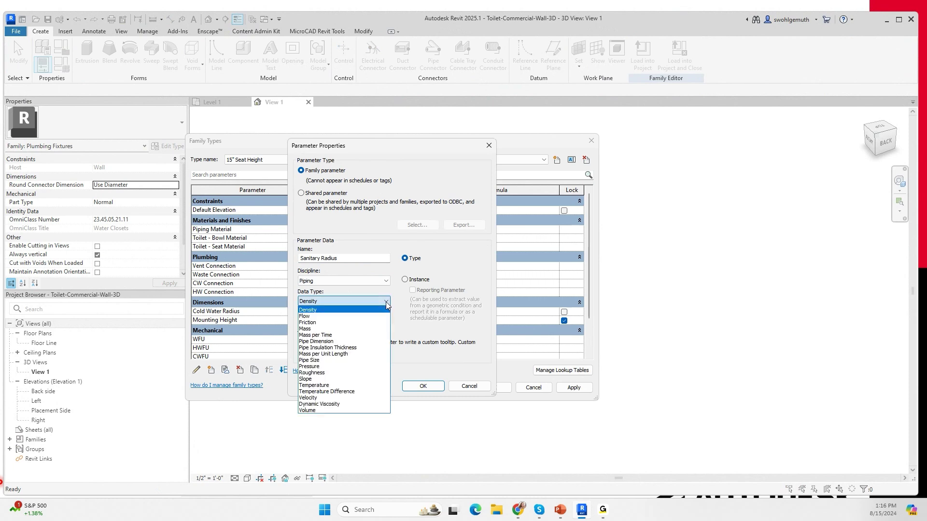
click(313, 363)
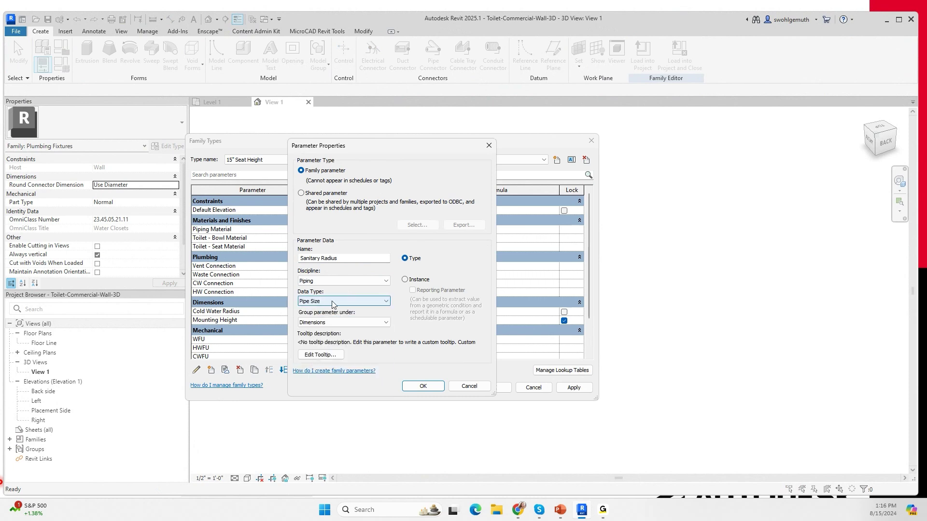
click(313, 326)
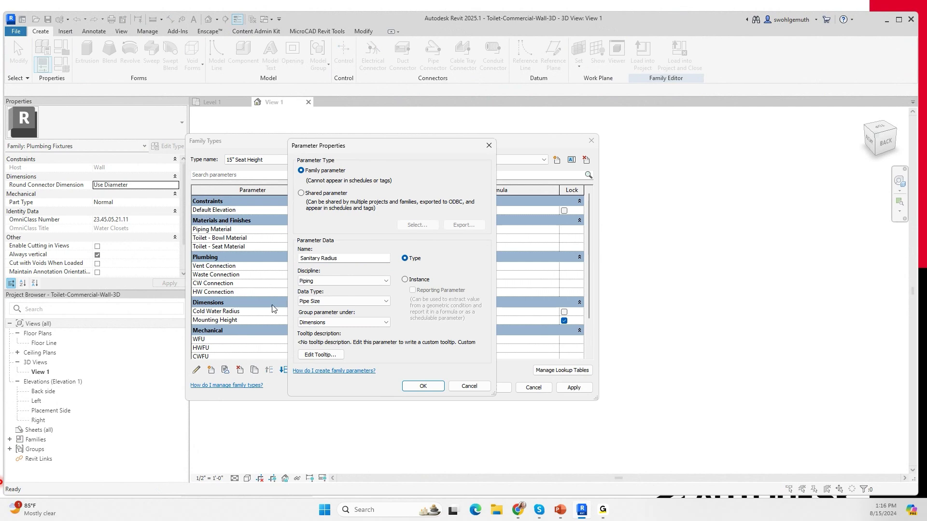
click(420, 387)
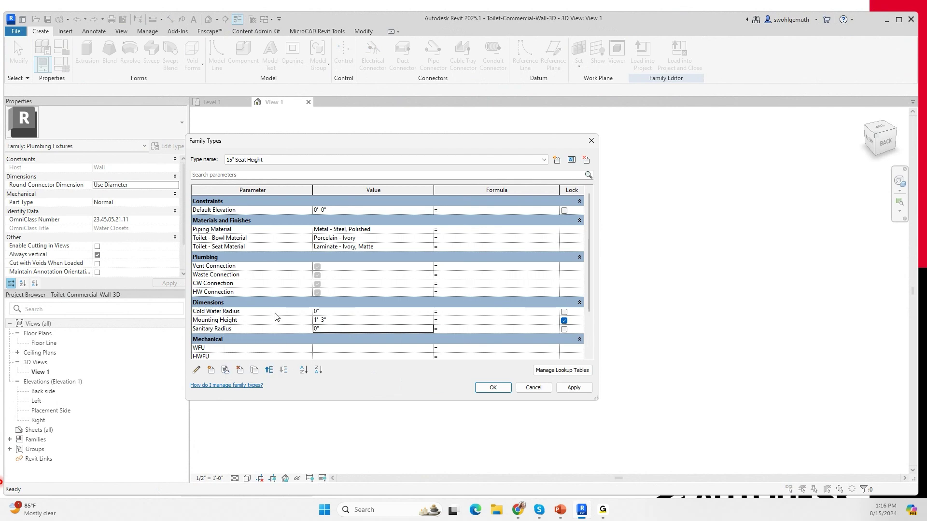
Set Cold Water Radius to 1/2" and Sanitary Radius to 2, locking both values
click(325, 312)
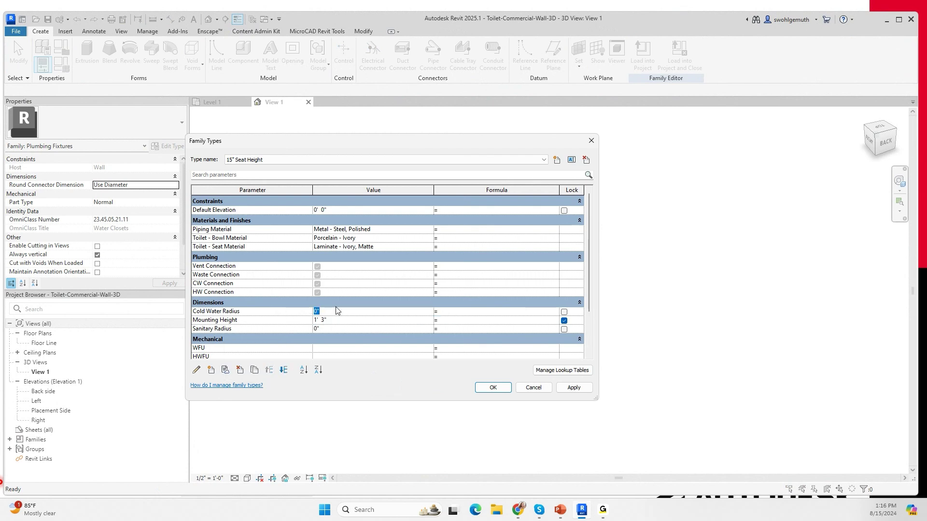
text(1/2")
click(564, 313)
click(563, 312)
click(329, 329)
text(2)
click(564, 329)
click(212, 370)
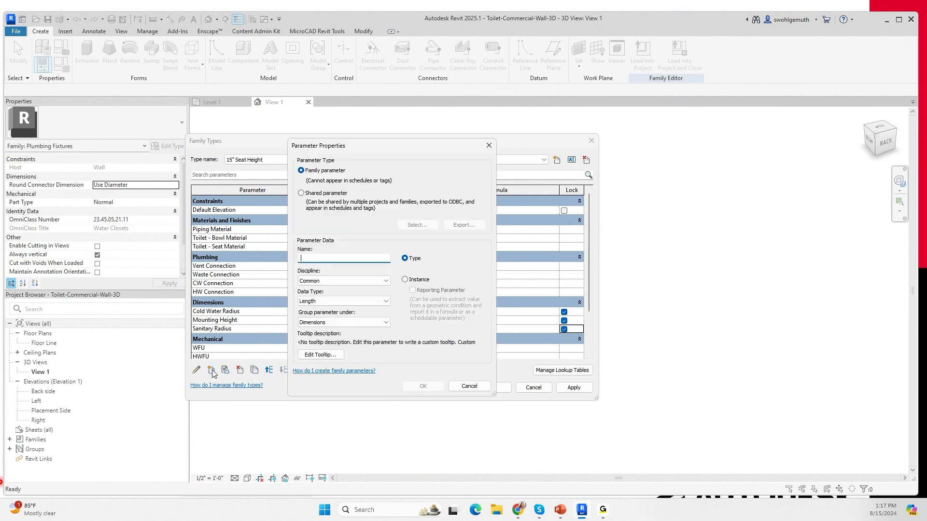
Make the new parameter shared and open the shared parameter file for editing
click(302, 193)
click(417, 225)
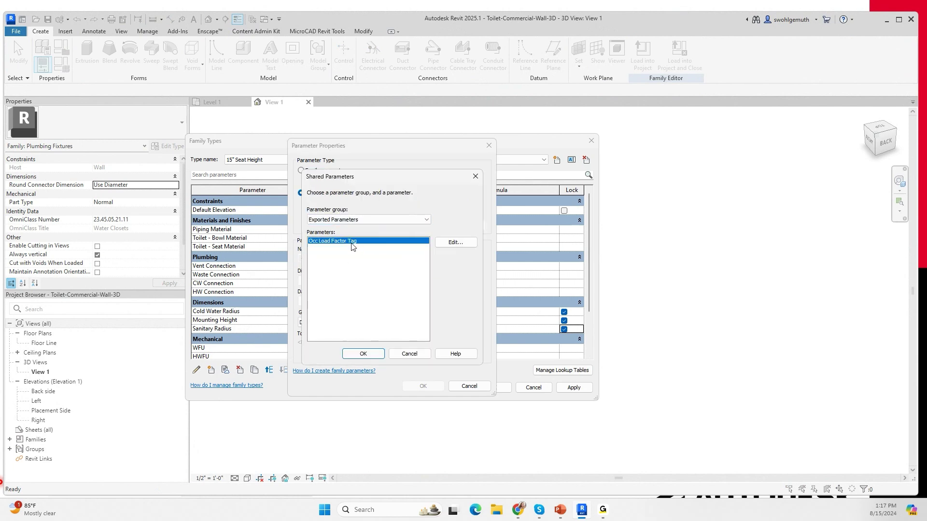
click(450, 247)
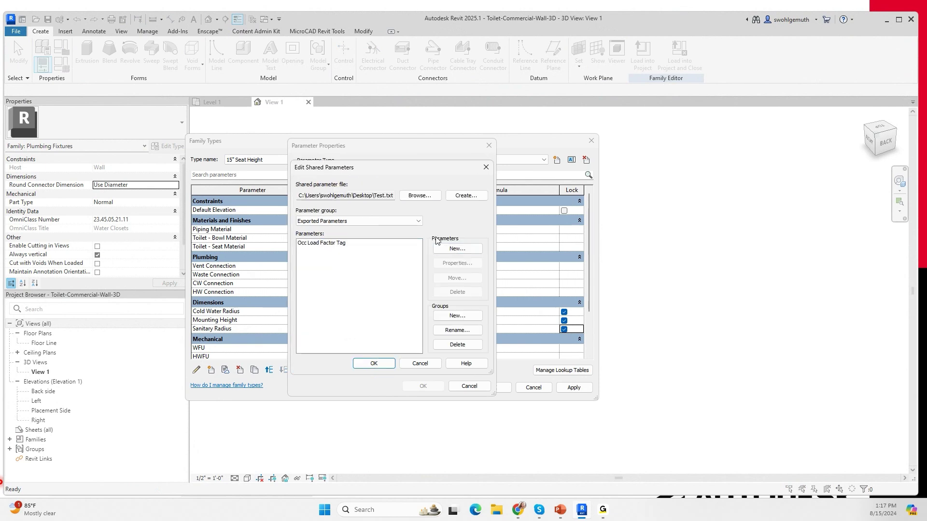
Abandon the duplicate Piping group and select the existing Piping group instead
click(458, 318)
text(Plping)
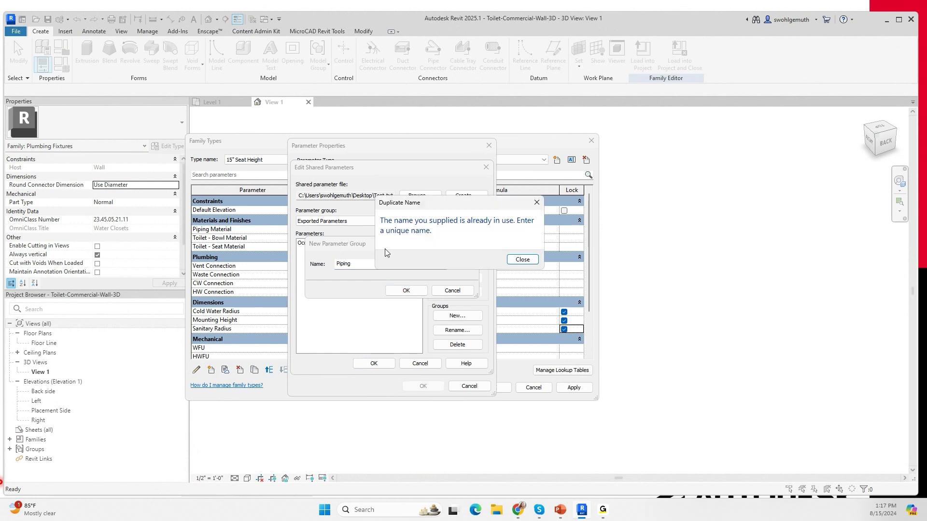
click(522, 260)
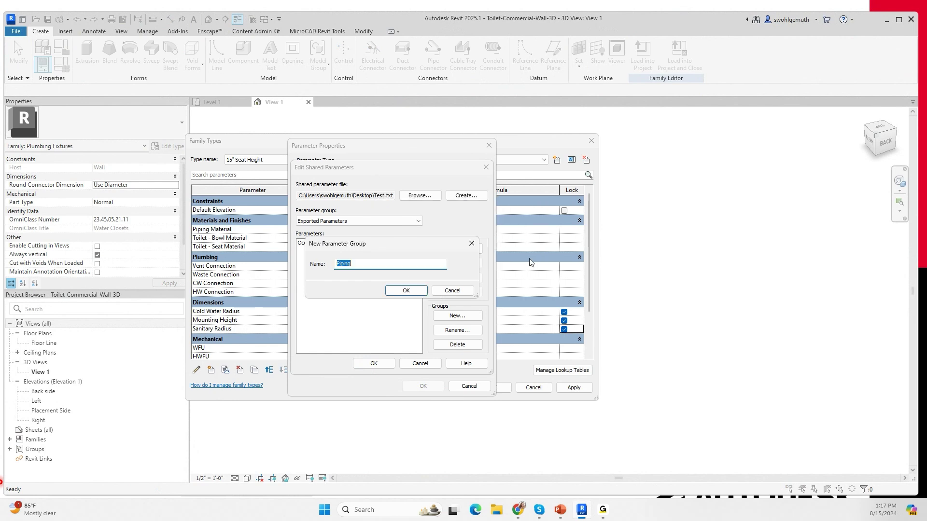
click(455, 291)
click(419, 222)
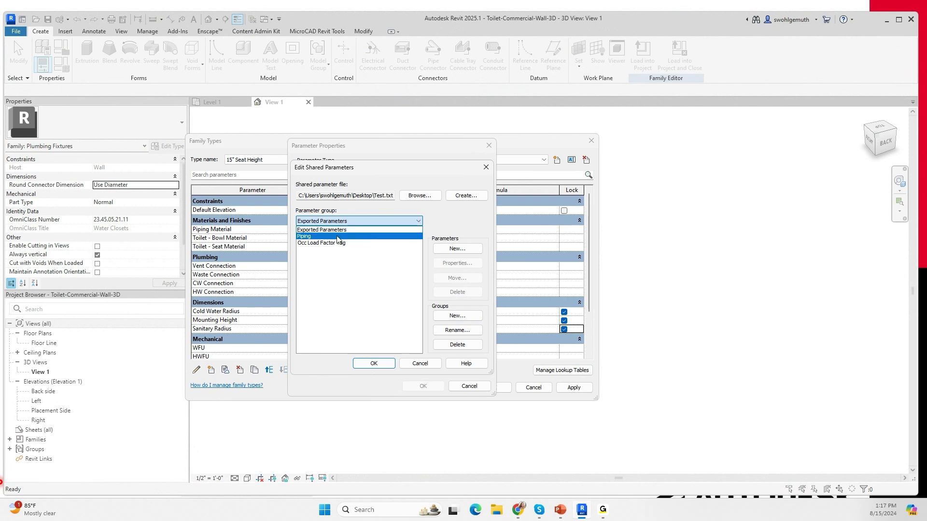
click(304, 237)
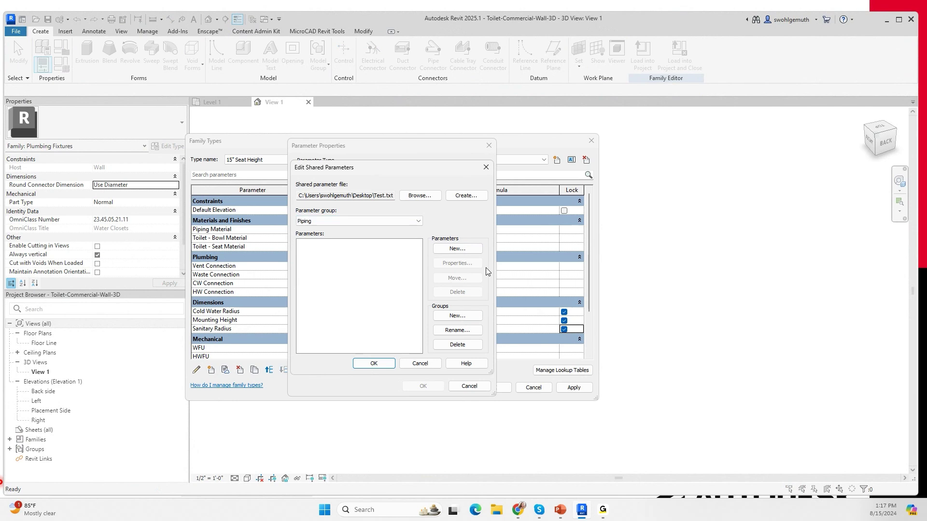
Define Cold Water Diameter in the Piping group with Piping discipline and Pipe Size type
click(454, 248)
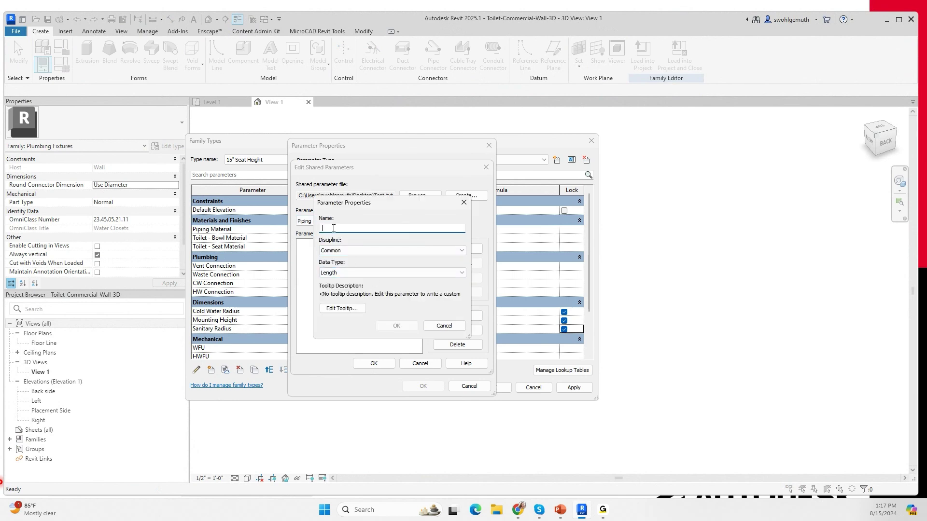
text(Cold Water Diameter)
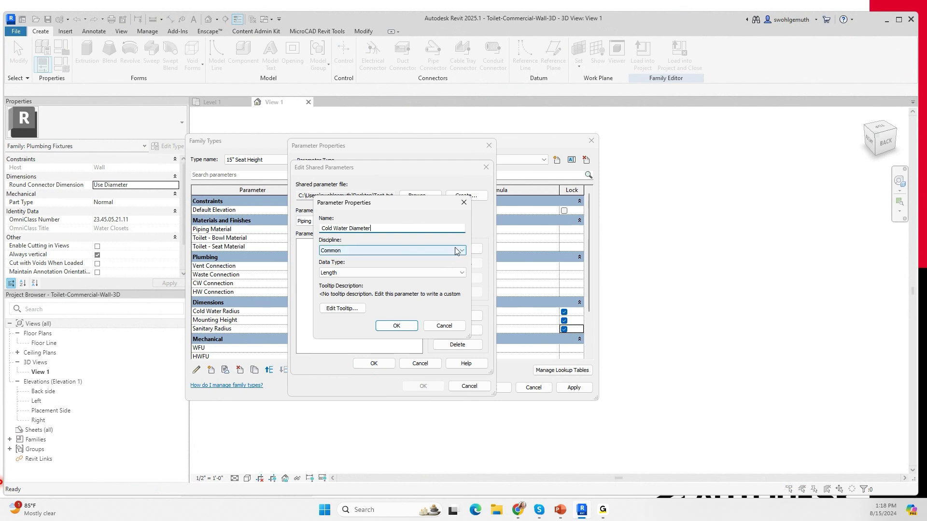
click(363, 250)
click(336, 291)
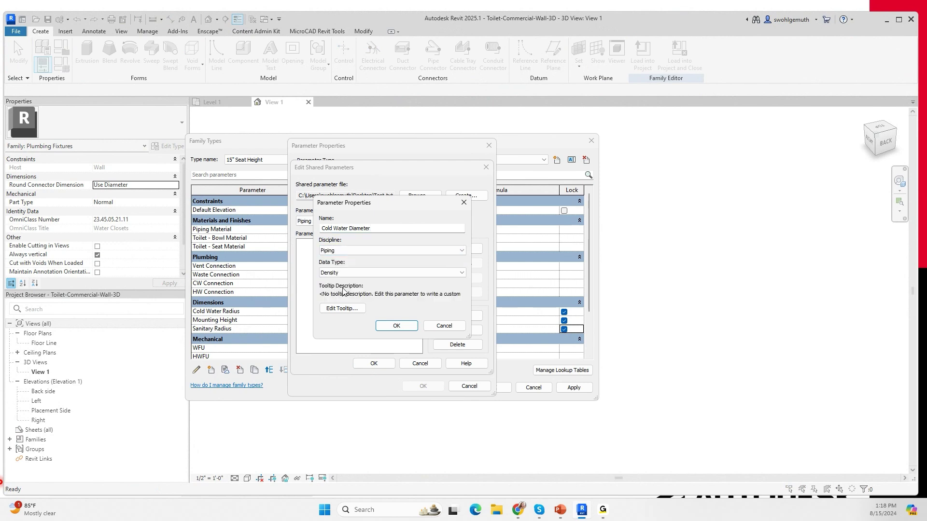
click(463, 272)
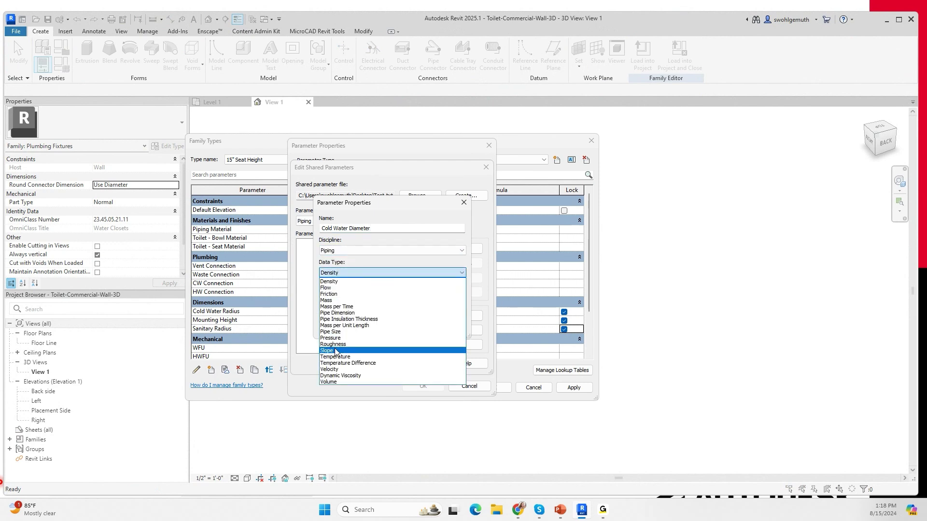
click(332, 333)
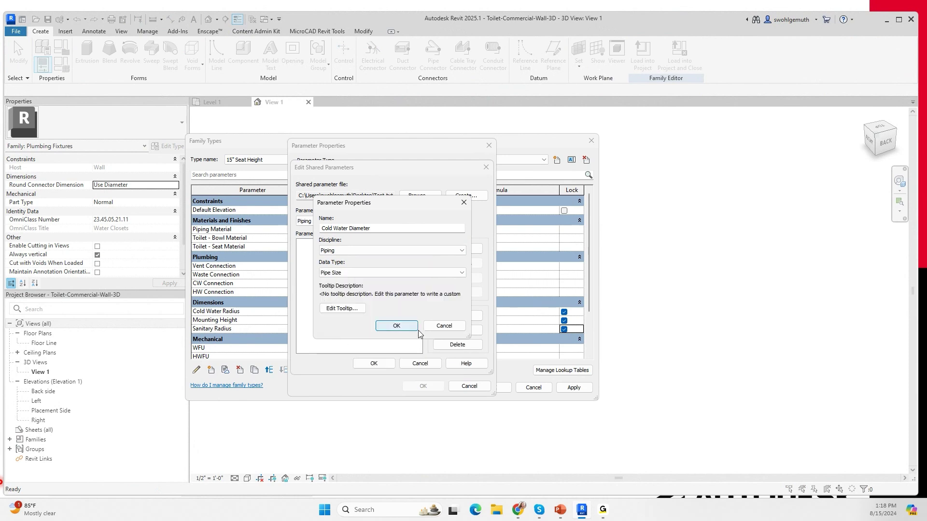
click(397, 329)
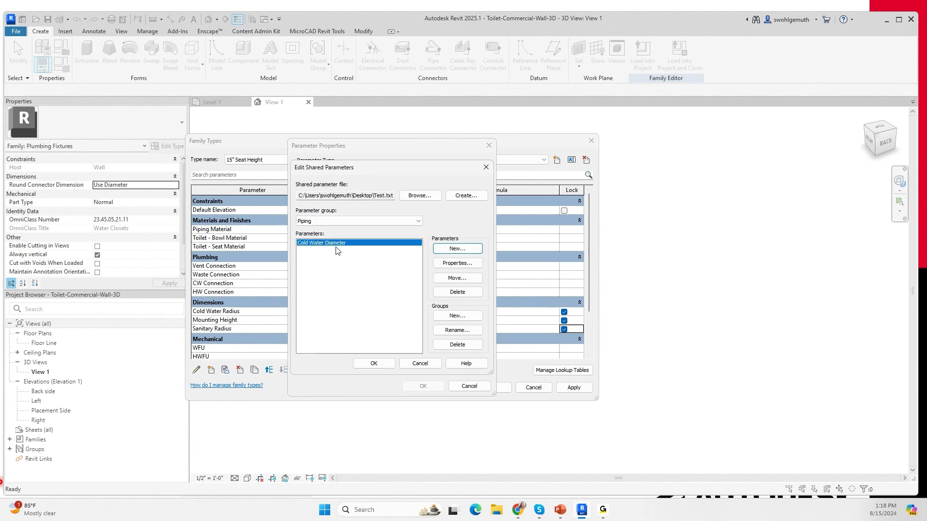
Define Sanitary Diameter in the Piping group with Piping discipline and Pipe Size type
click(456, 249)
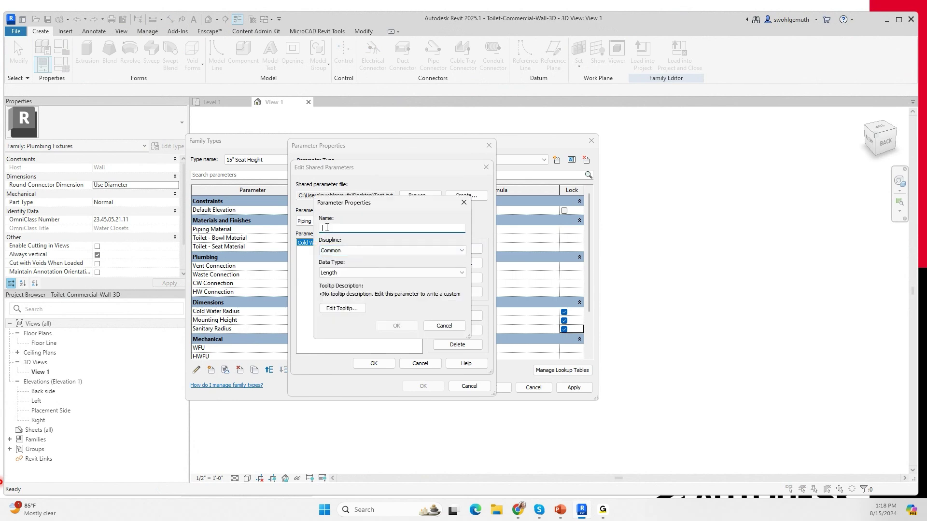
text(Sanitary Diameter)
click(461, 252)
click(337, 290)
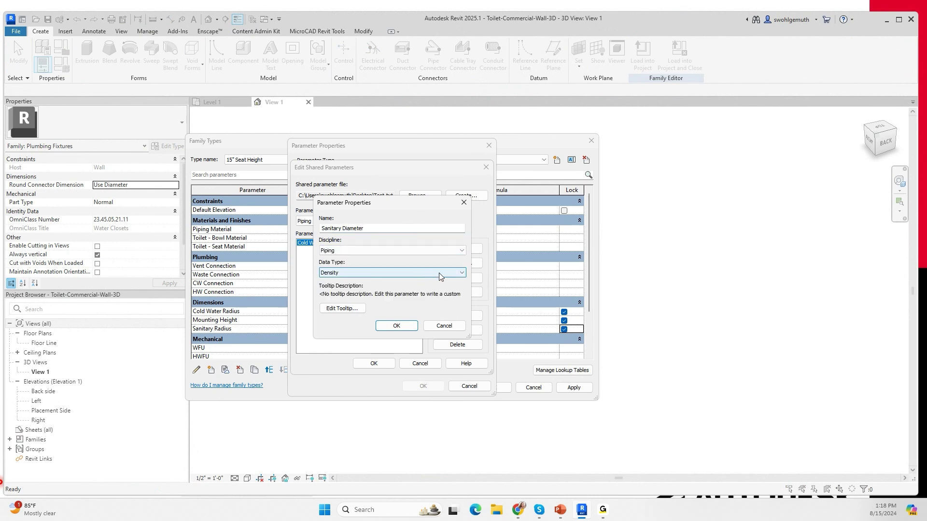
click(457, 273)
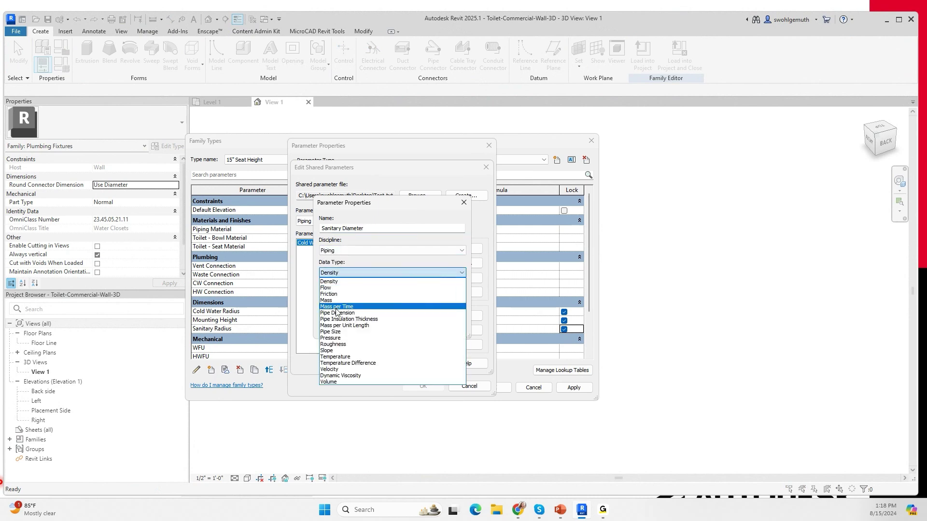
click(341, 332)
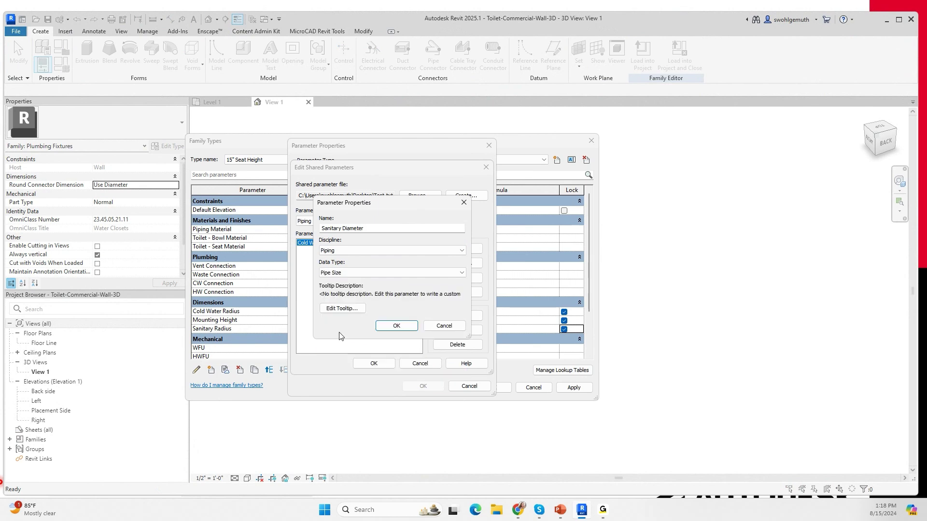
click(396, 326)
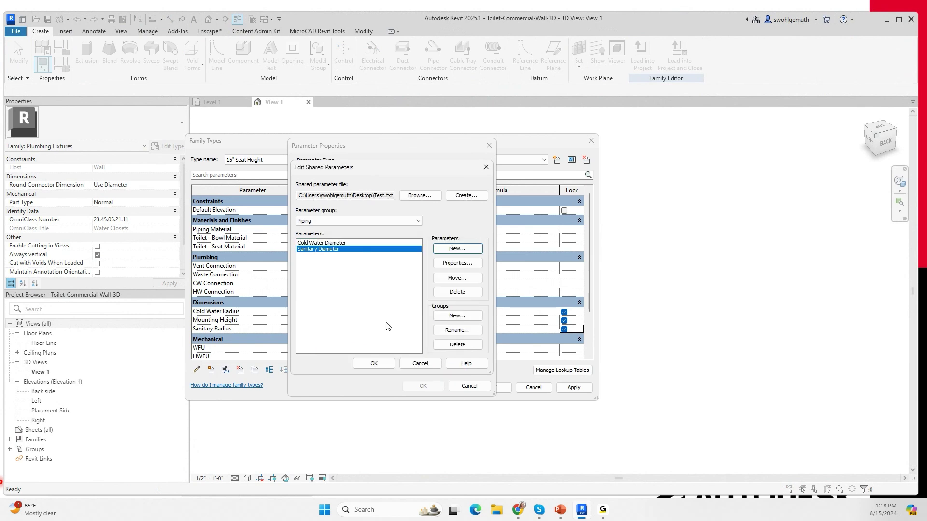
Pick Cold Water Diameter from the Piping group and add it as a type parameter
click(363, 364)
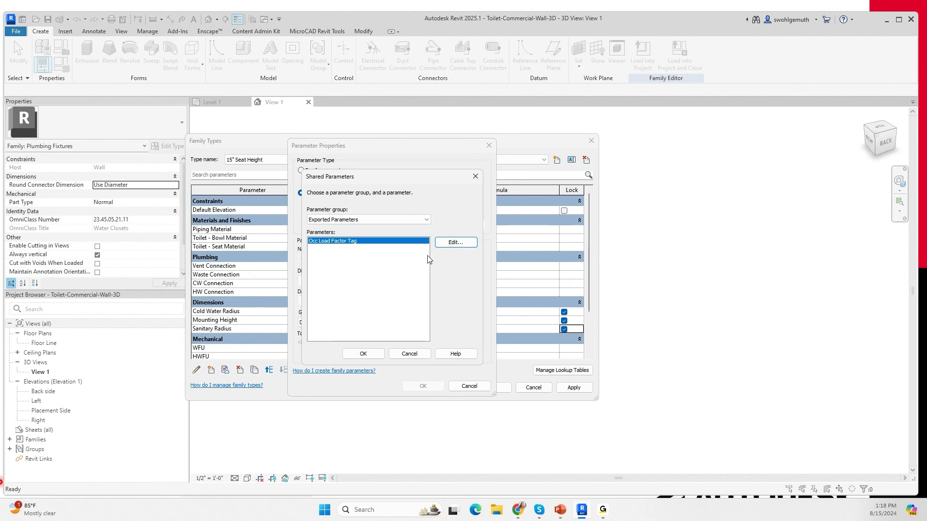
click(382, 219)
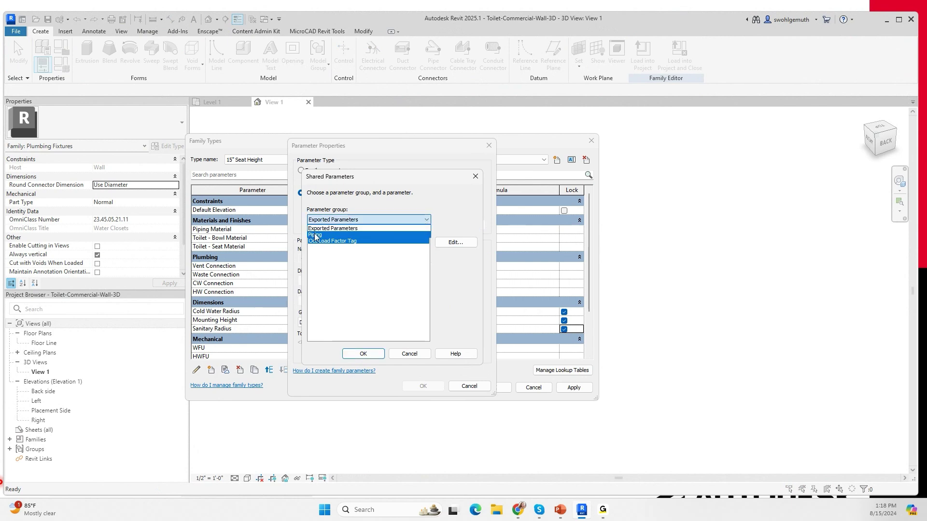
click(315, 235)
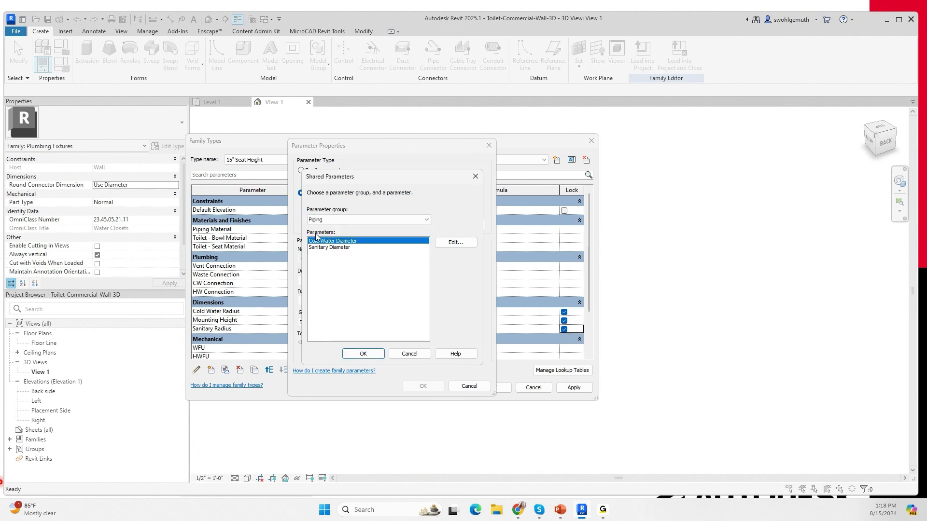
click(364, 354)
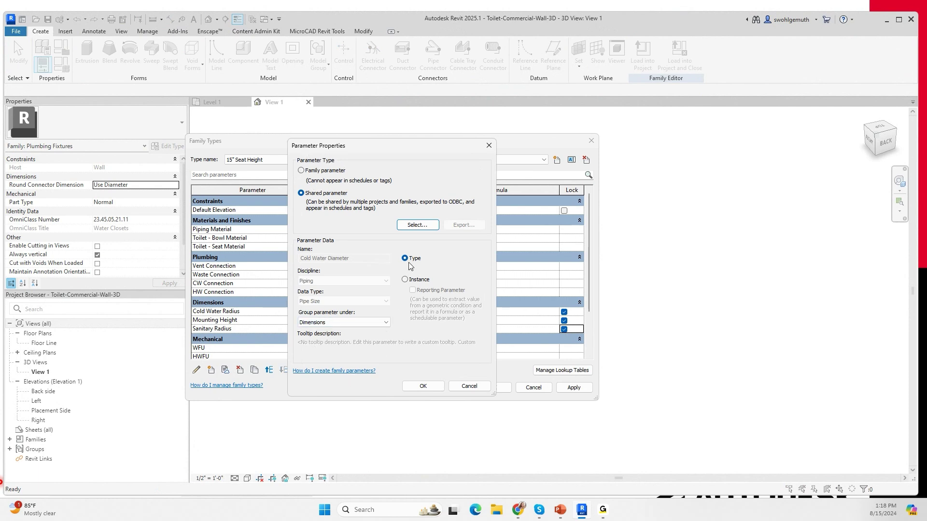
click(423, 386)
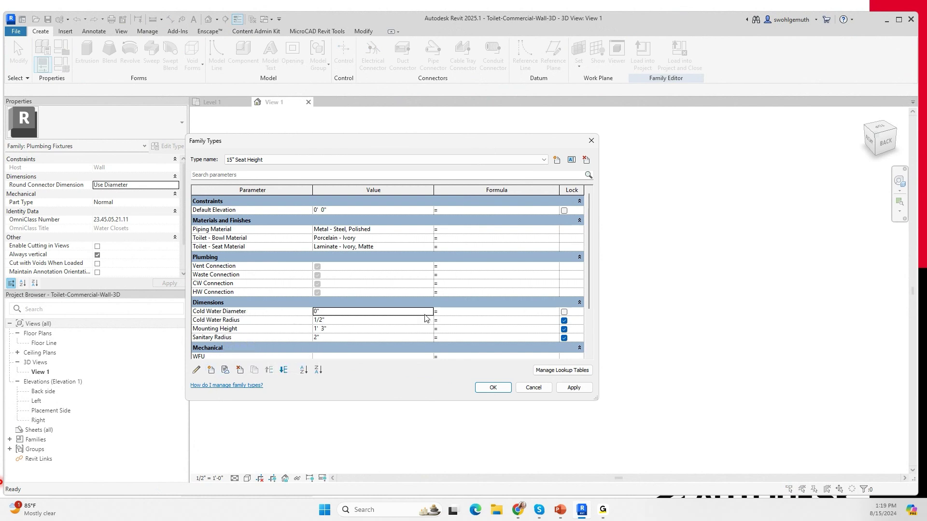
Give Cold Water Diameter the formula Cold Water Radius*2, making it 1"
click(447, 312)
text(Cold Water Radius)
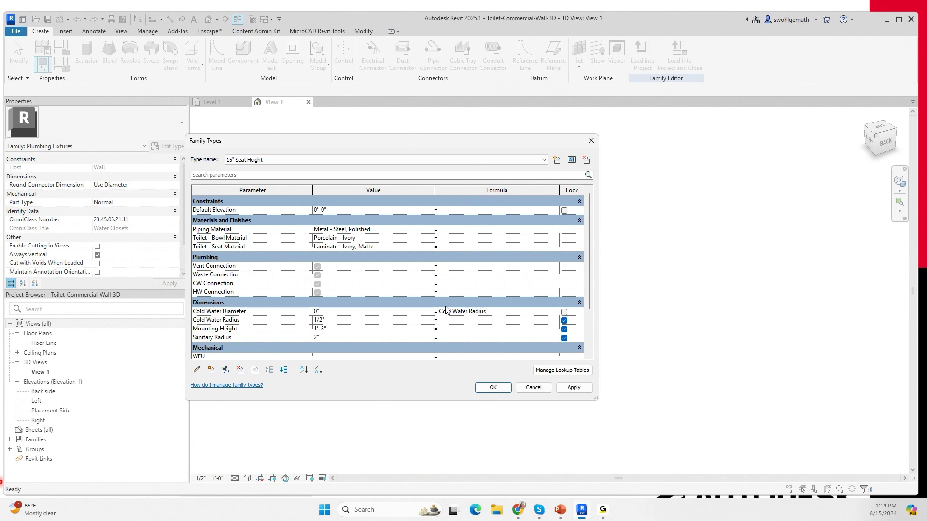
text(*2)
click(472, 328)
Add the shared Sanitary Diameter from the Piping group as a type parameter under Dimensions
click(212, 370)
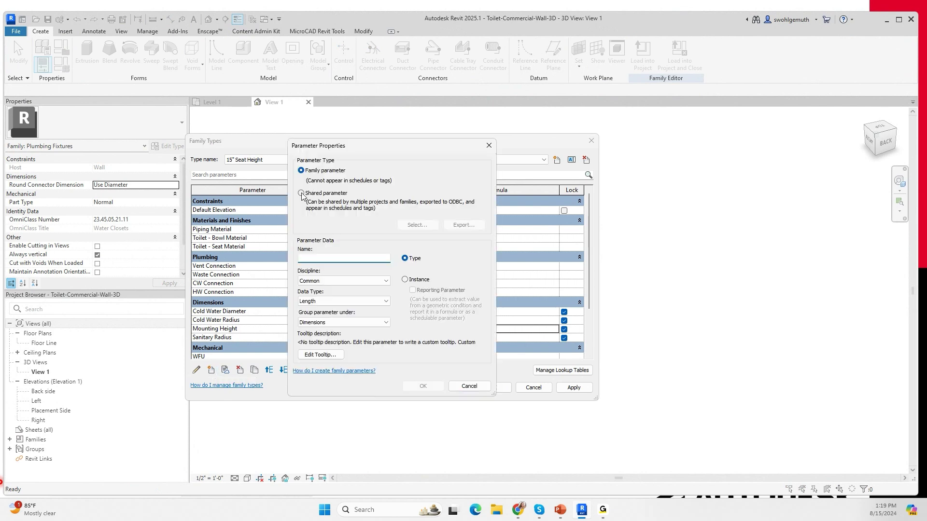
click(301, 194)
click(409, 225)
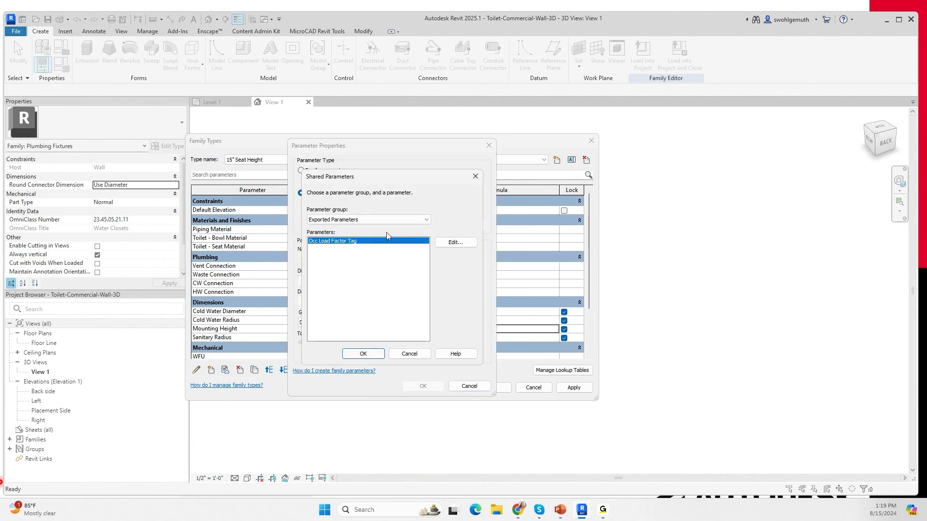
click(426, 219)
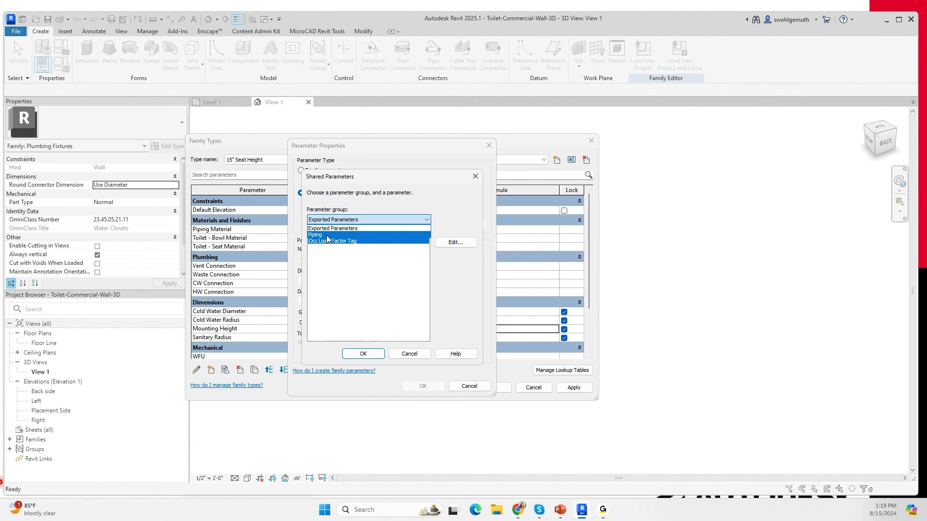
click(327, 236)
click(330, 247)
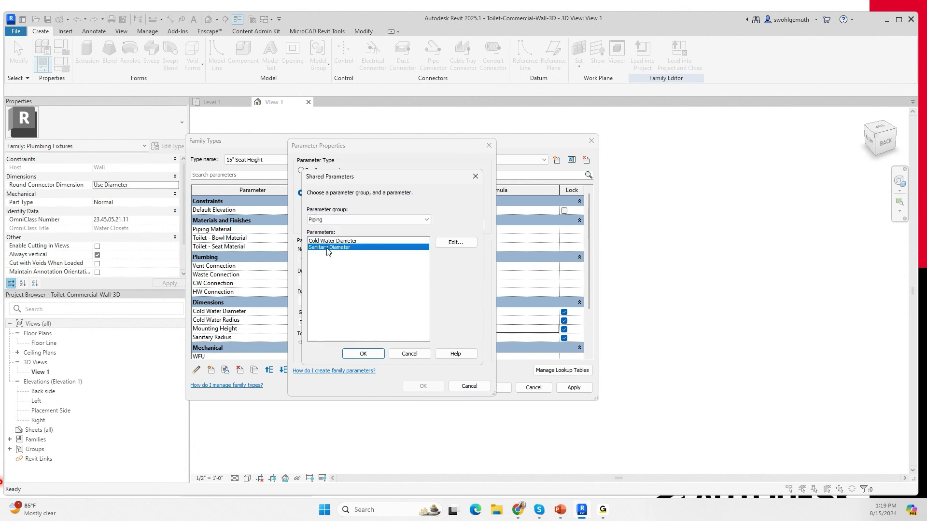
click(375, 355)
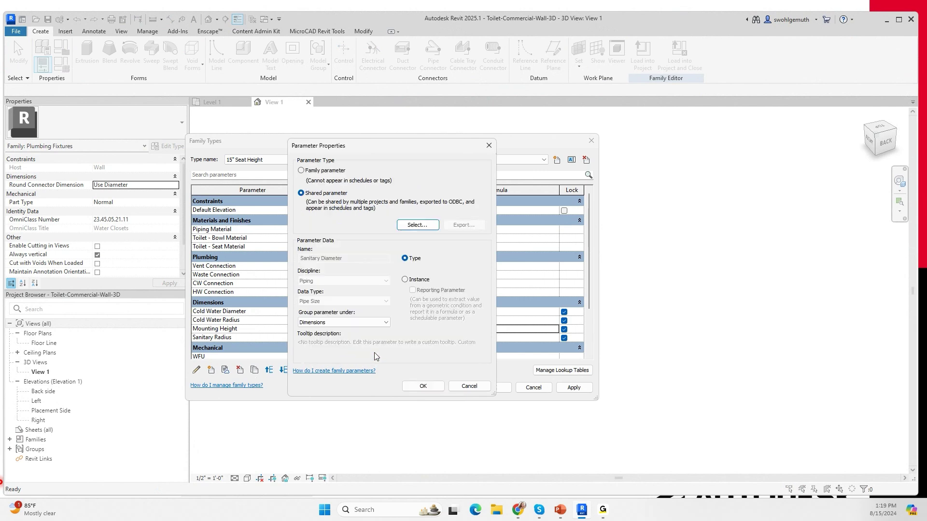
click(423, 386)
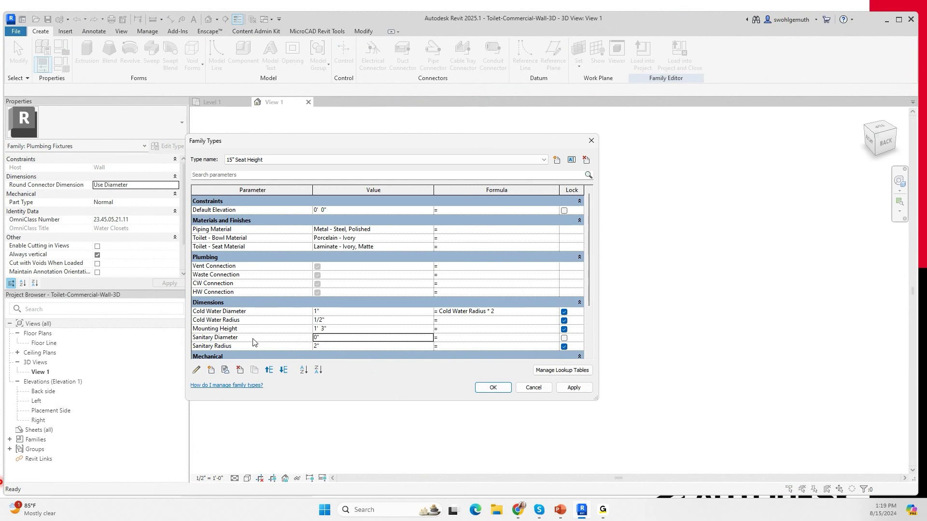
Set the Sanitary Diameter formula to Sanitary Radius*2, giving 4", and close Family Types with OK
click(445, 337)
text(Sanitary Radius*2)
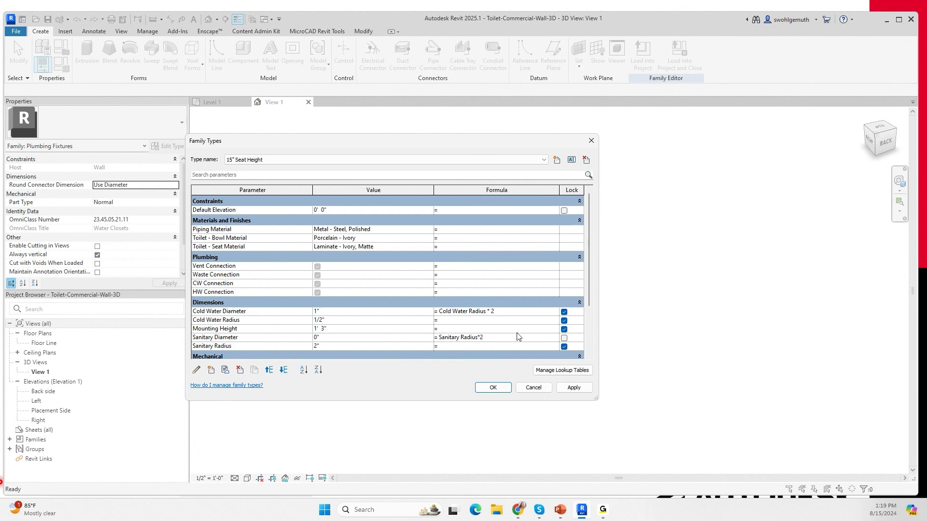
click(516, 331)
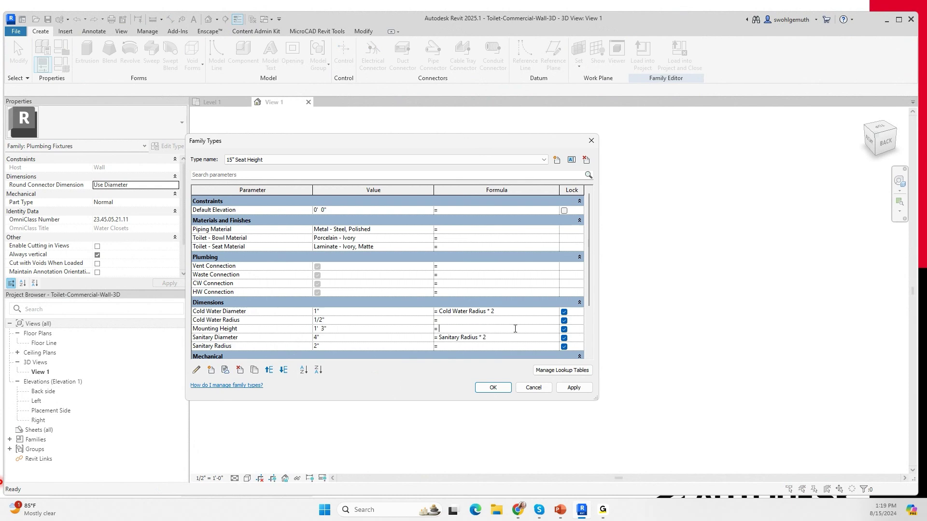
click(492, 388)
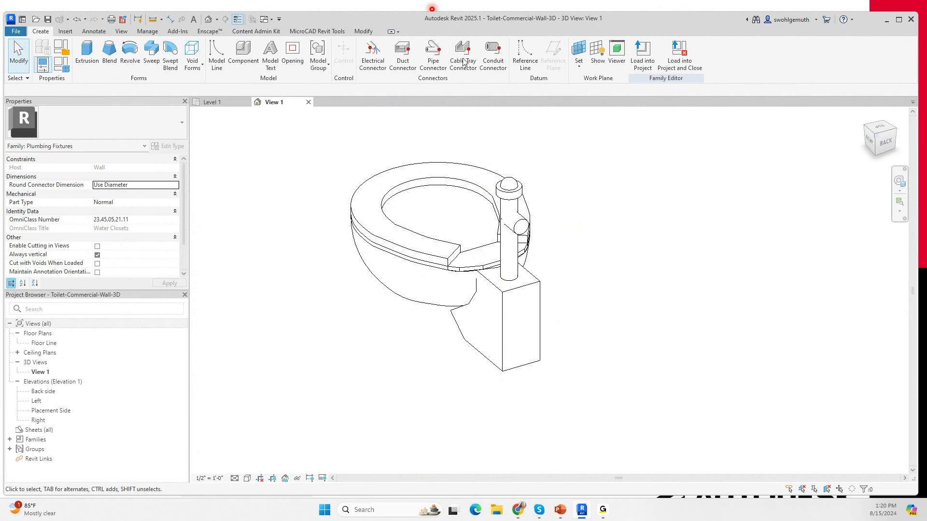
Start a pipe connector with its system type set to Domestic Cold Water
click(434, 61)
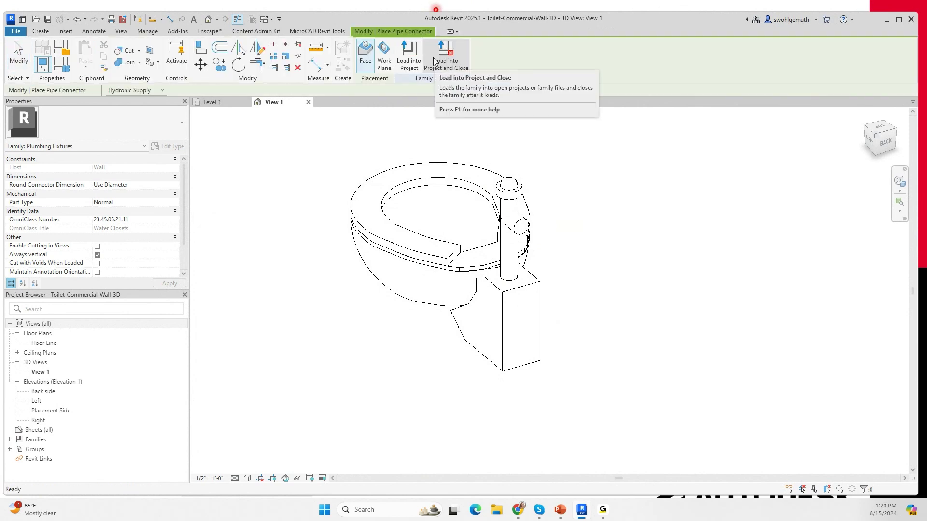
click(163, 90)
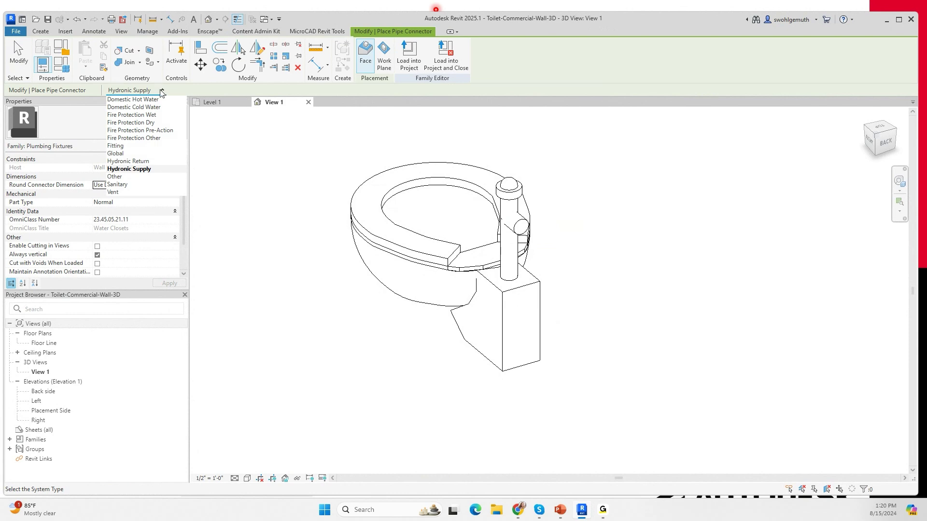
click(144, 107)
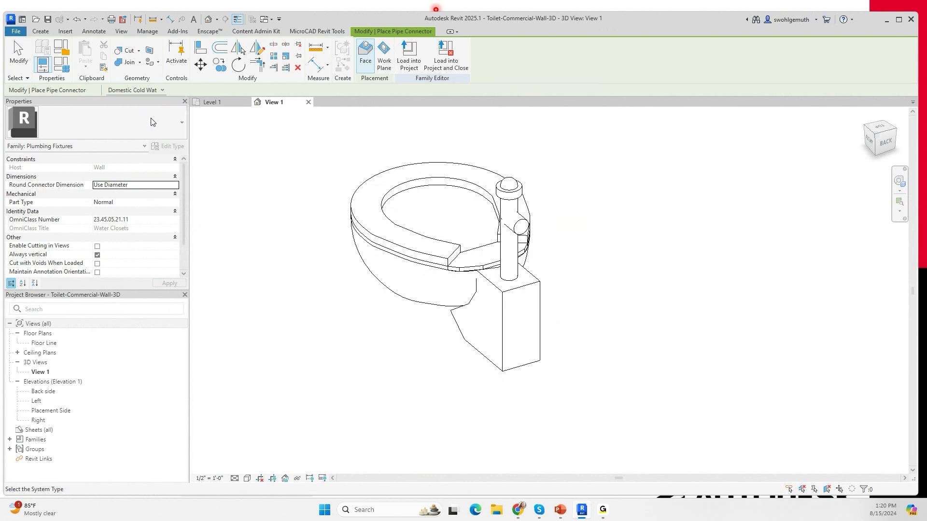
Place connectors on the supply pipe's round edge and the base's front face
click(118, 187)
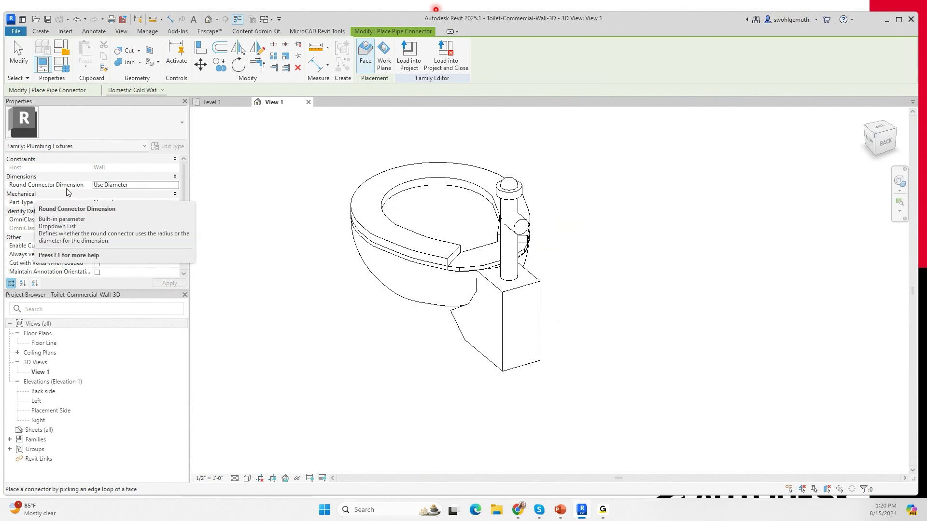
click(113, 188)
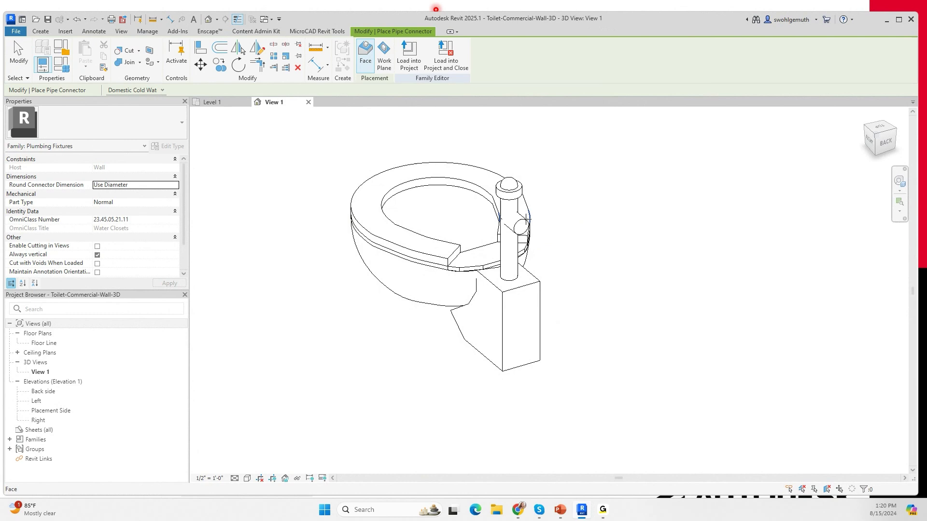
scroll(525, 223, up, 3)
click(518, 222)
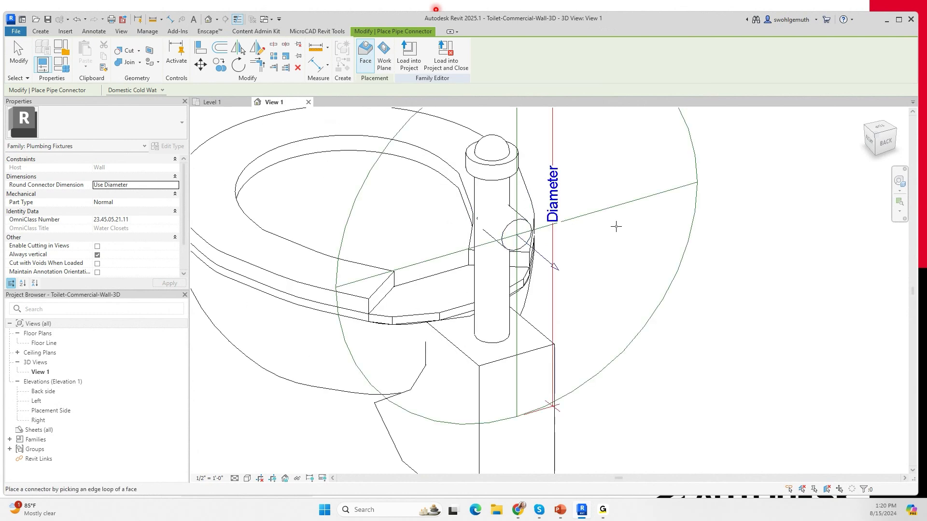
scroll(630, 254, down, 3)
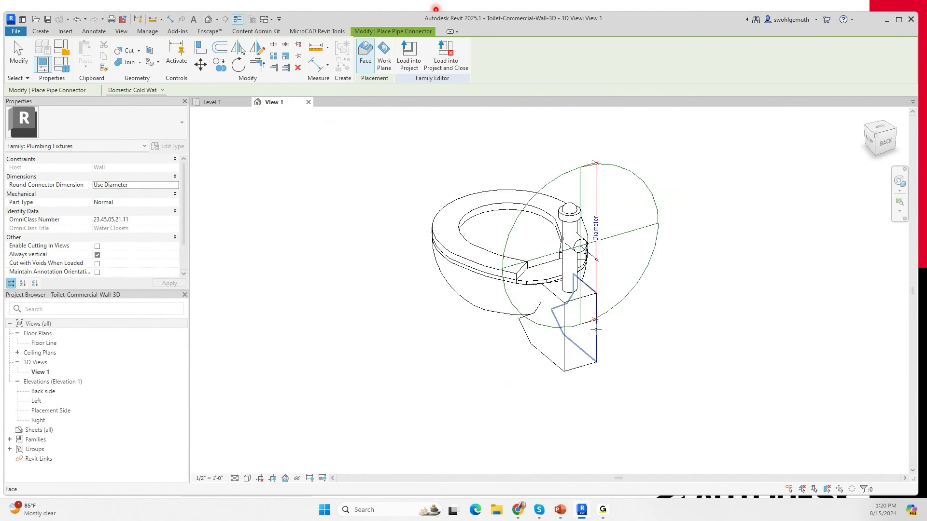
click(582, 367)
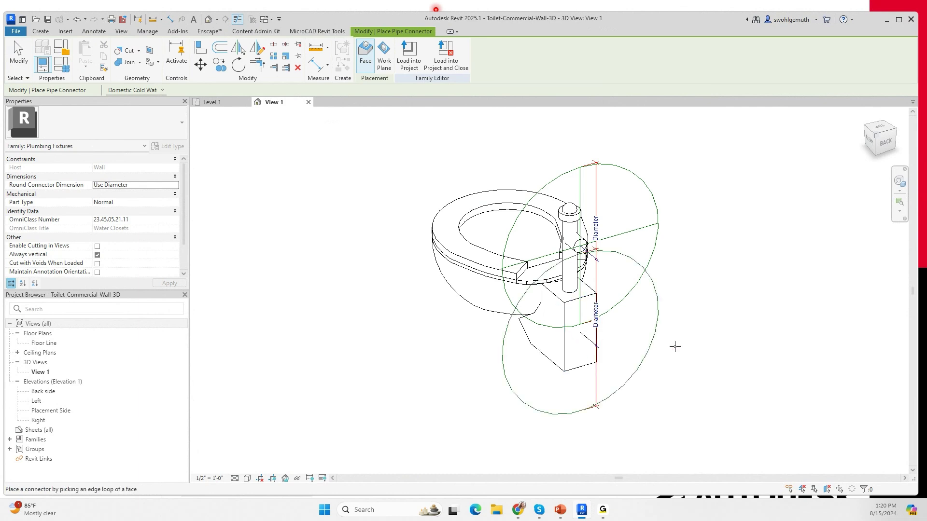
key(Escape)
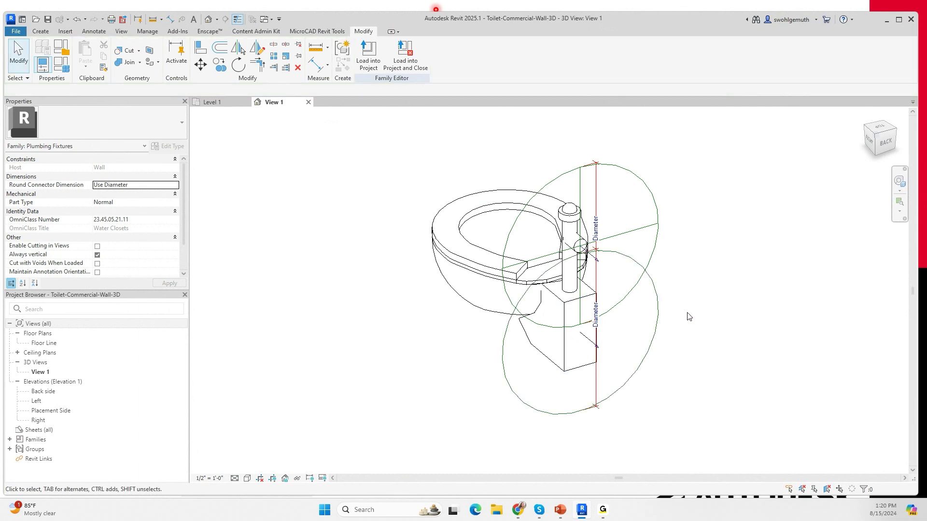
Set the upper pipe connector's Flow Configuration to Fixture Units and apply it
click(663, 231)
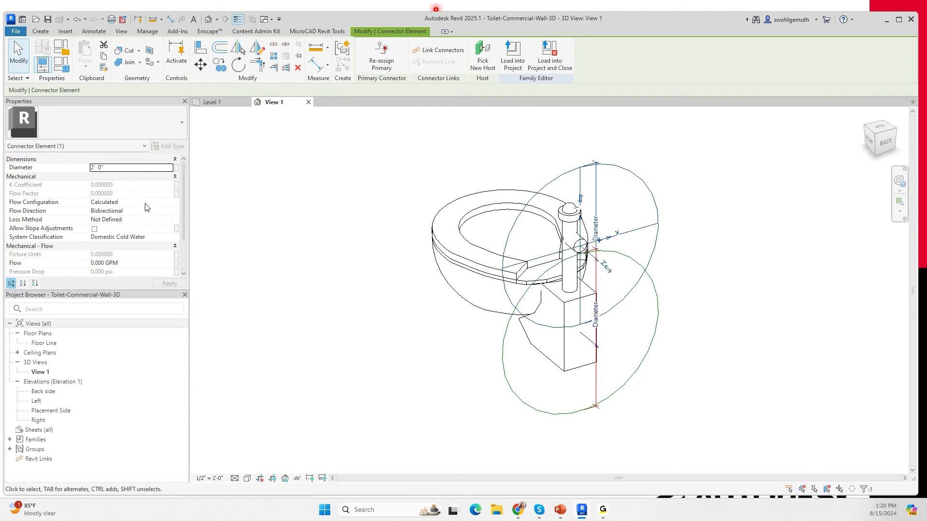
click(173, 205)
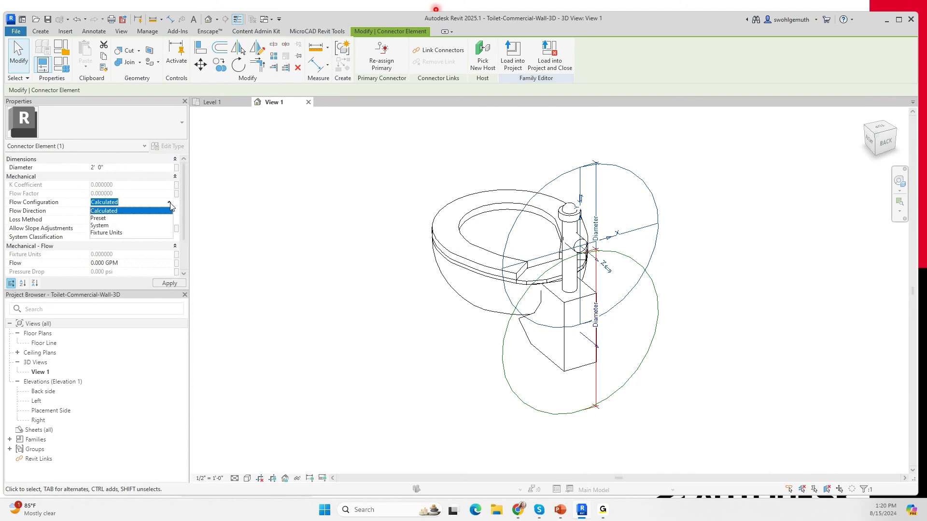
click(103, 233)
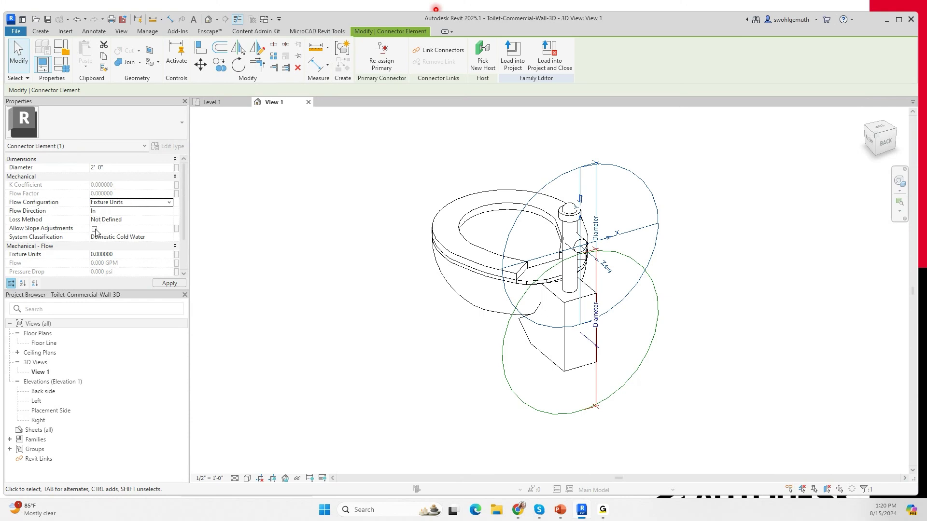
click(136, 242)
click(69, 172)
click(99, 168)
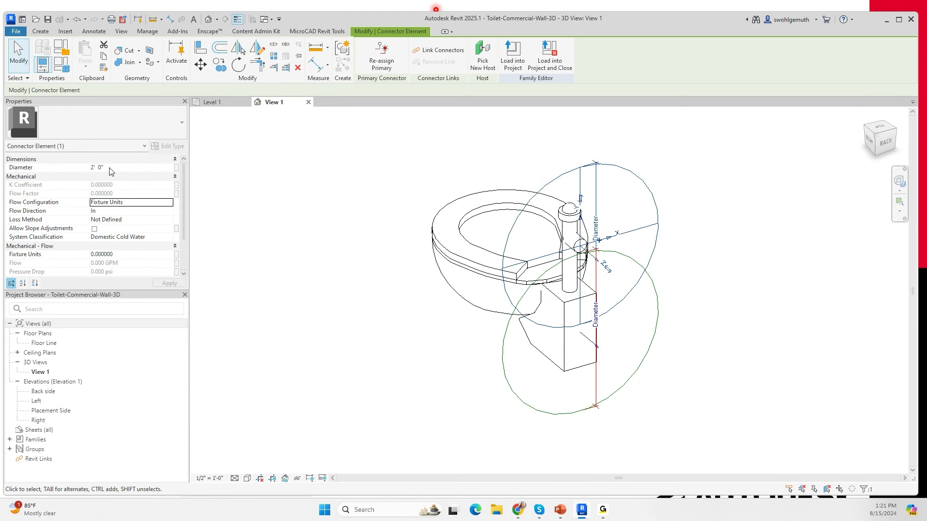
Associate the connector's Diameter with the Cold Water Diameter family parameter (1")
click(176, 167)
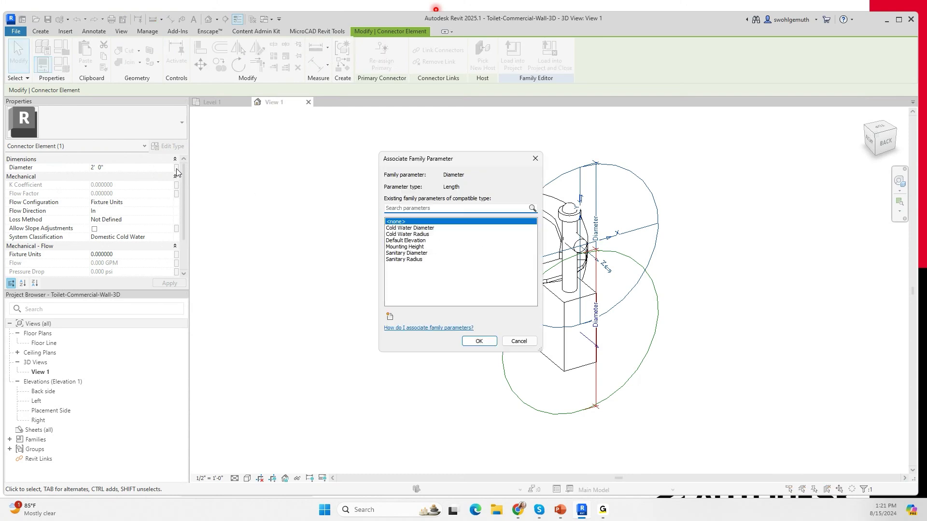
click(410, 227)
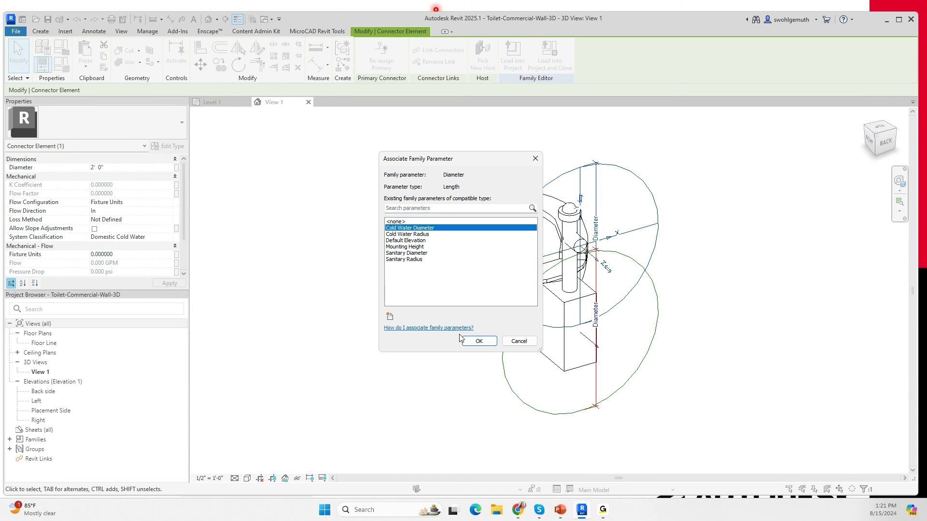
click(469, 341)
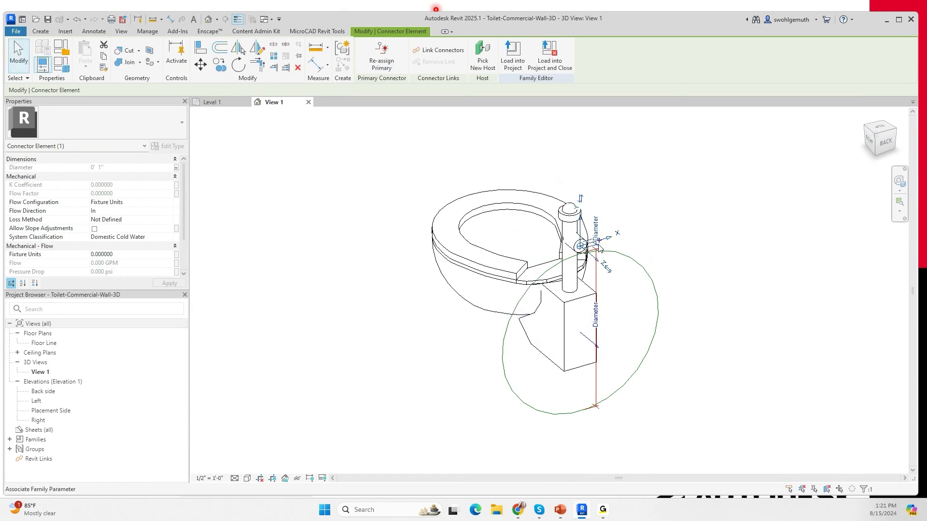
Set the base connector's System Classification to Sanitary
click(648, 268)
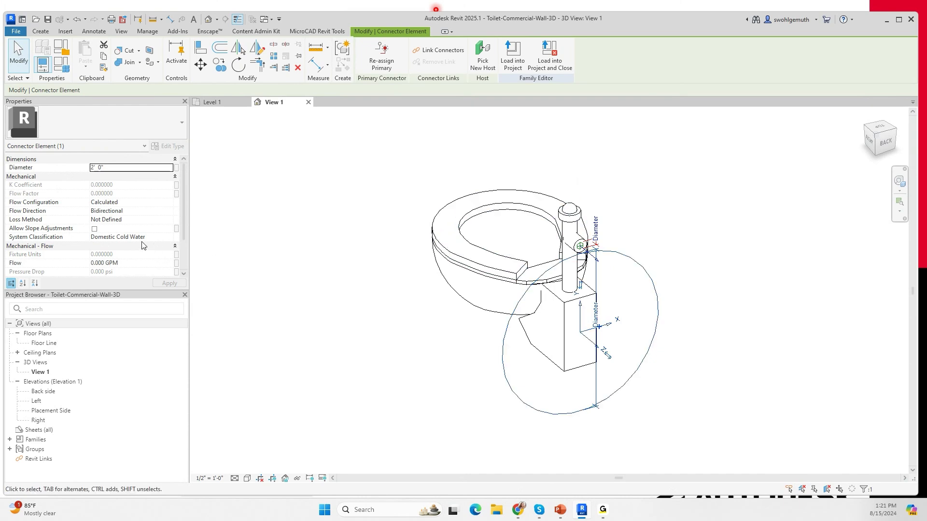
click(168, 239)
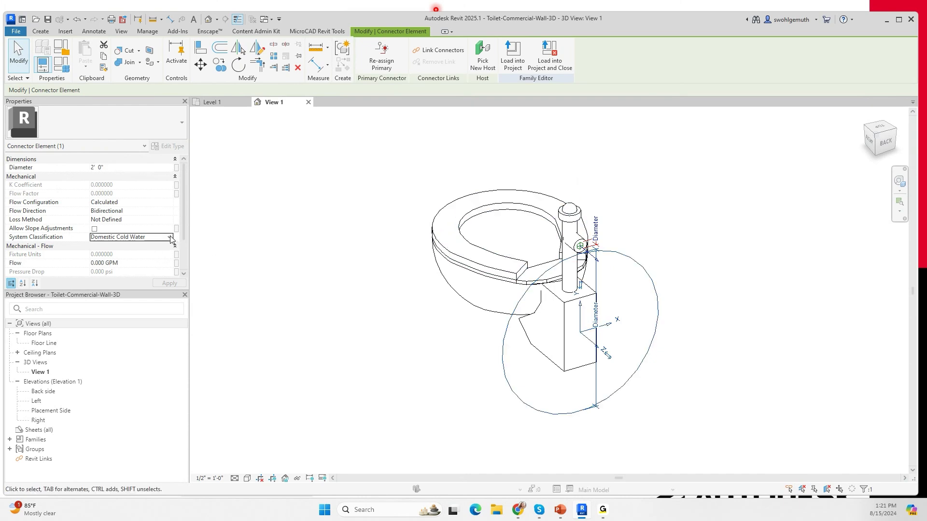
click(169, 238)
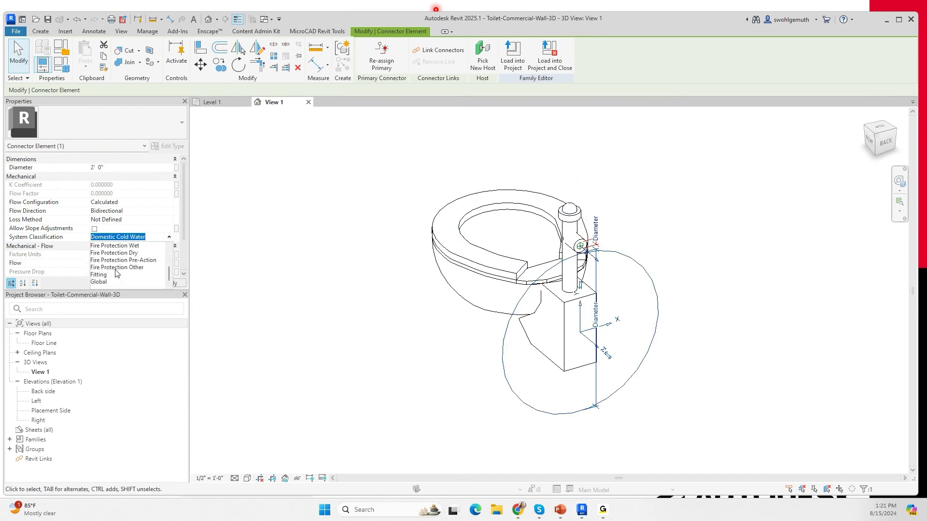
scroll(115, 275, up, 2)
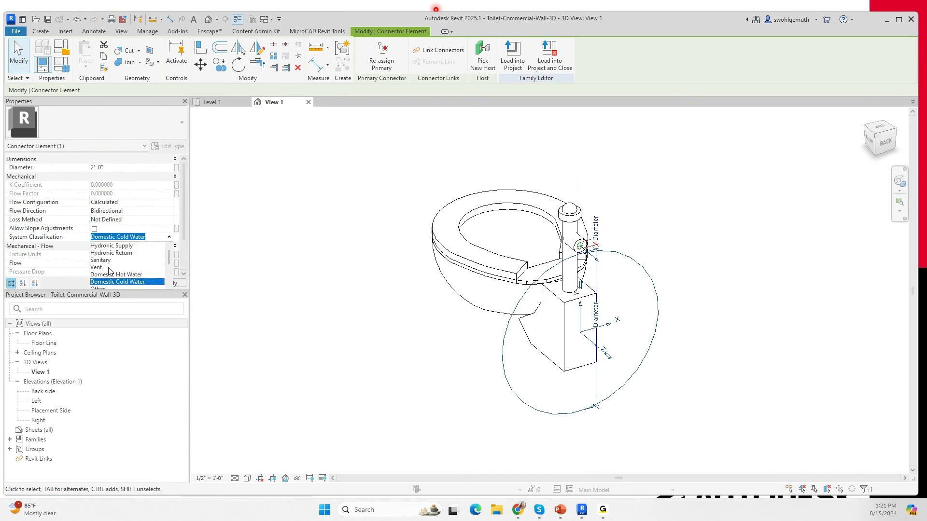
click(106, 260)
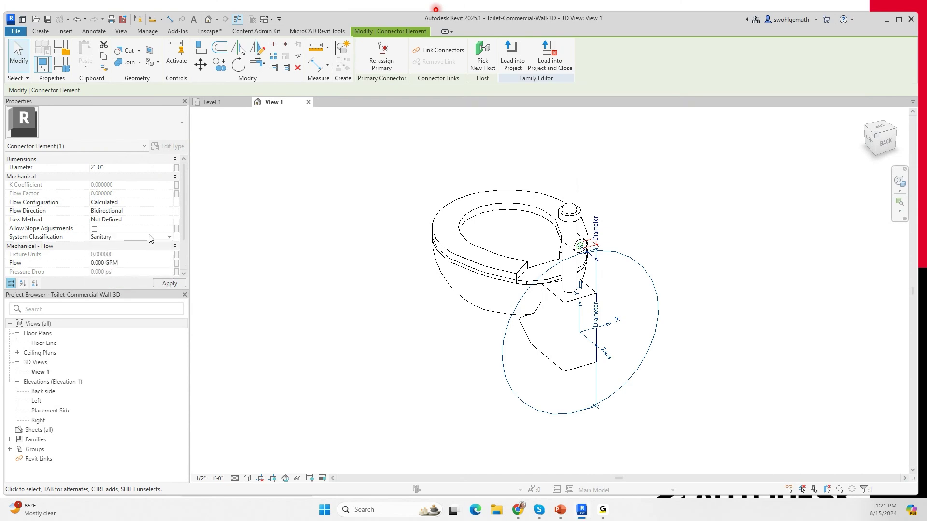
Give it Fixture Units flow, direction Out, slope adjustments allowed, and Fixture Units 4
click(169, 202)
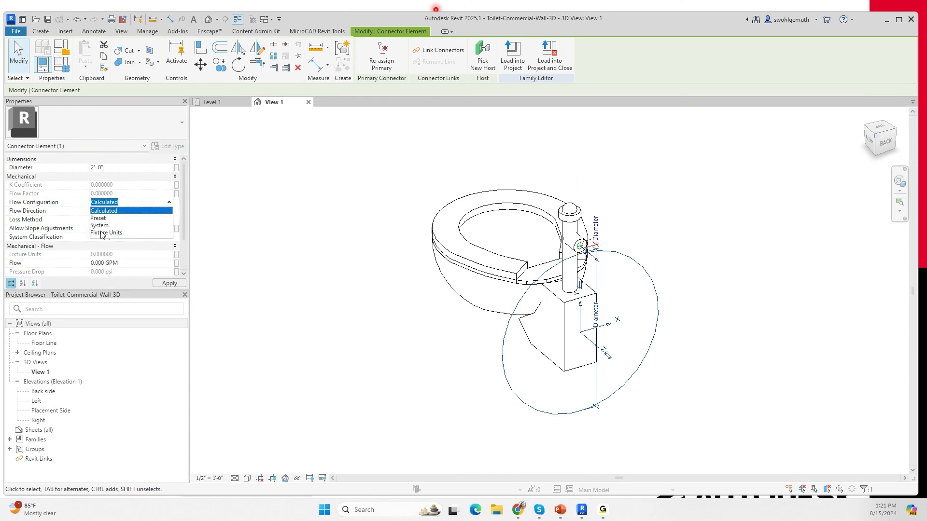
click(102, 233)
click(169, 211)
click(98, 227)
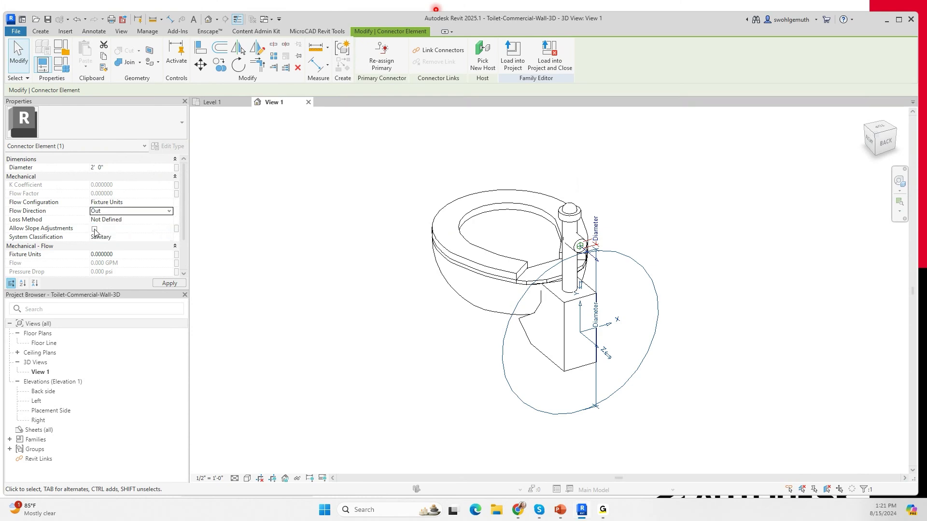
click(94, 229)
click(122, 256)
text(4)
click(169, 284)
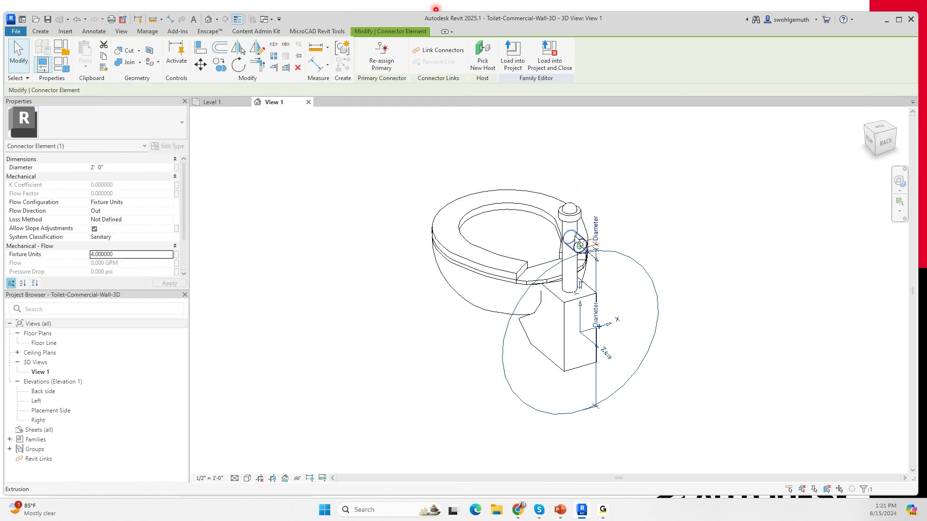
Associate the base connector's Diameter with the Sanitary Diameter family parameter (4")
click(176, 167)
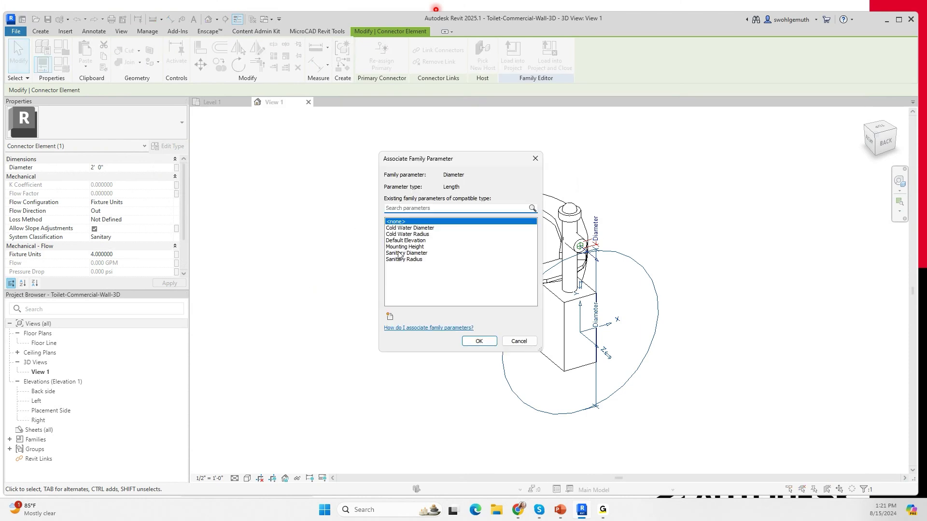
click(400, 253)
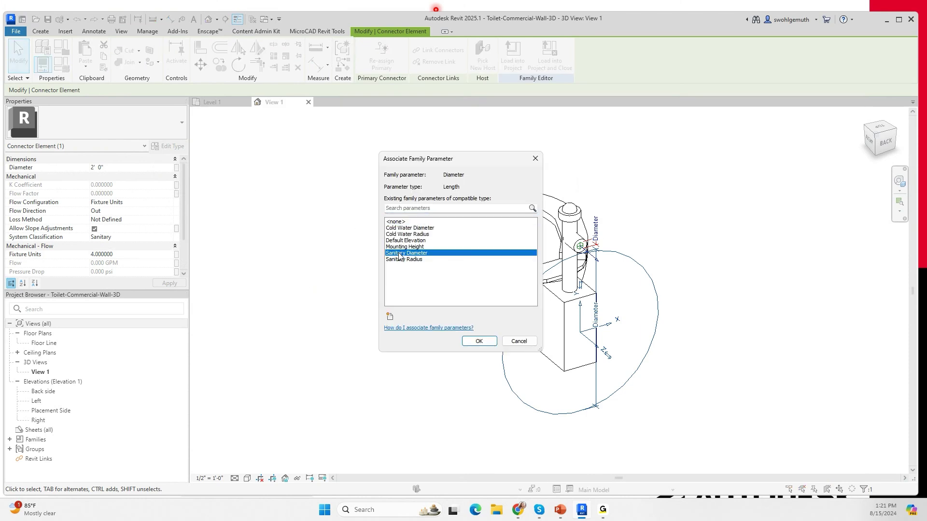
click(477, 341)
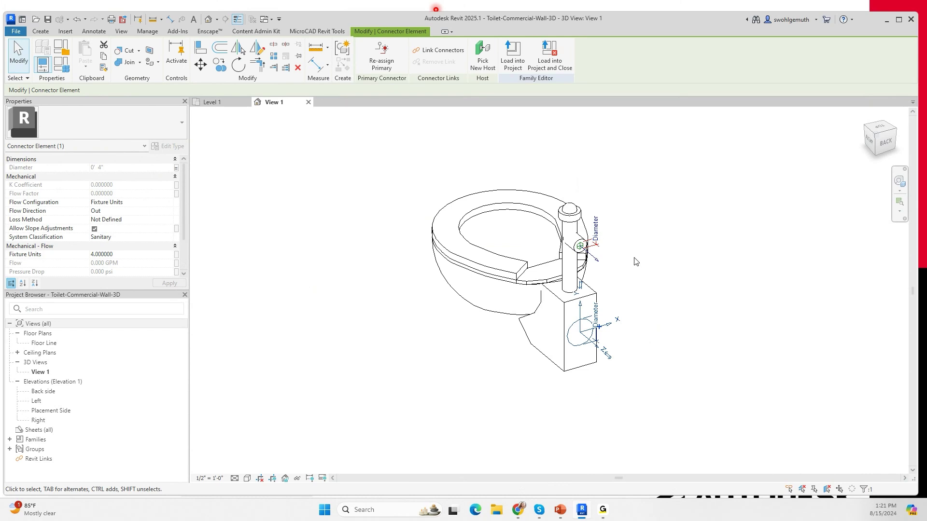
Enter 2.5 as the cold water supply connector's Fixture Units value
click(590, 245)
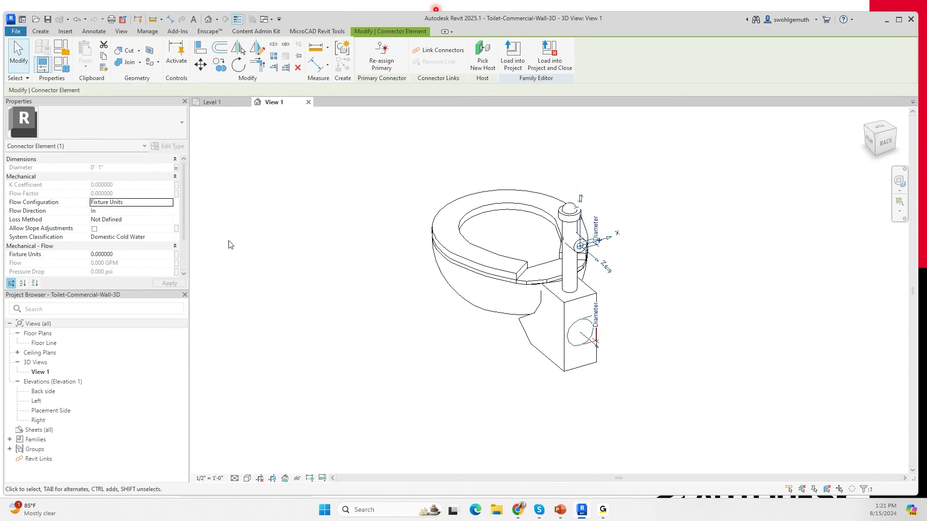
click(129, 254)
text(2.5)
key(Return)
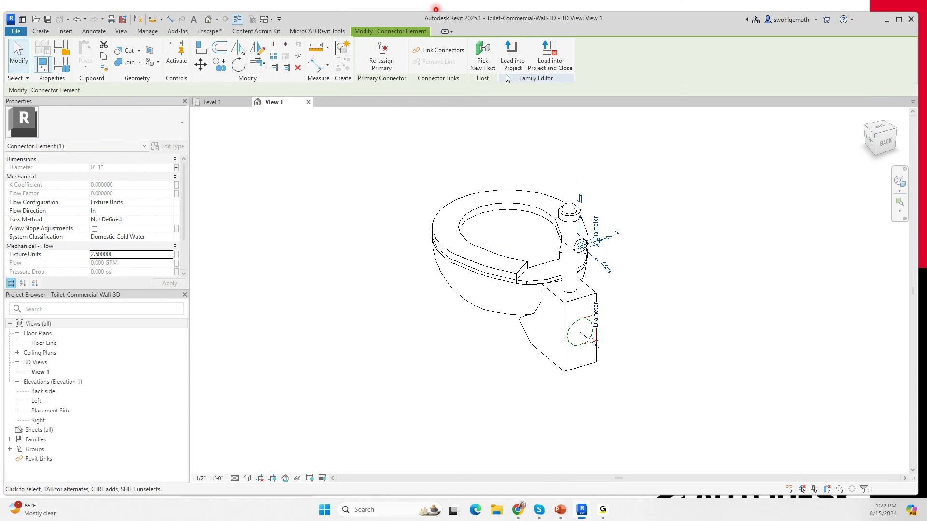
Load the toilet family into Project1 without saving and place two toilets along the right wall
click(513, 52)
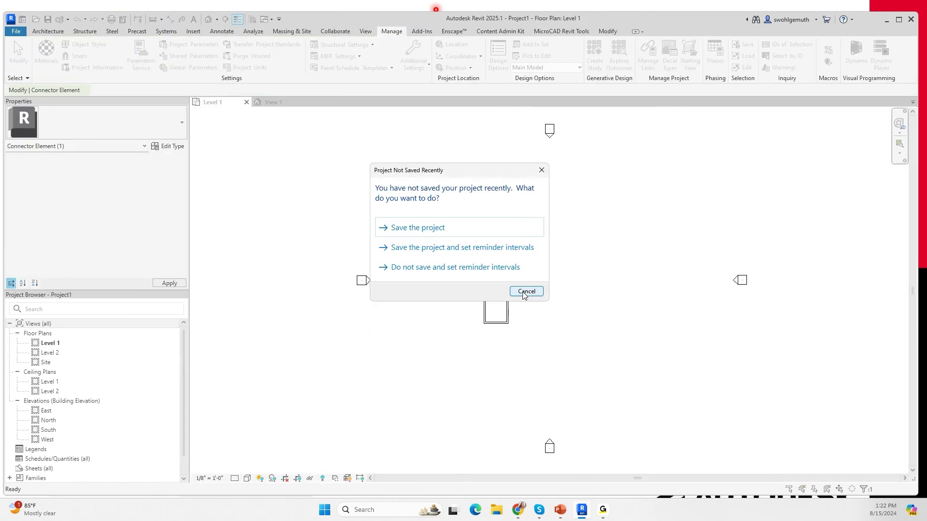
click(525, 292)
scroll(492, 290, up, 2)
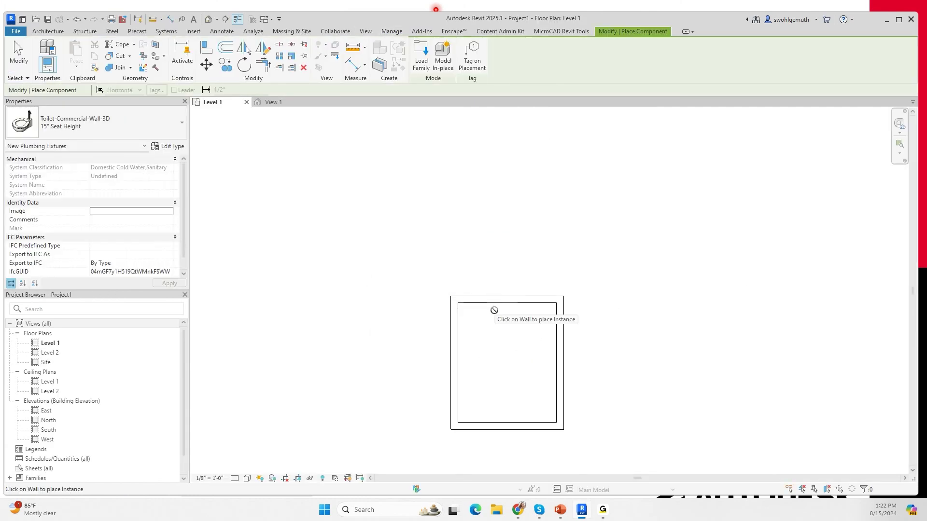
click(554, 327)
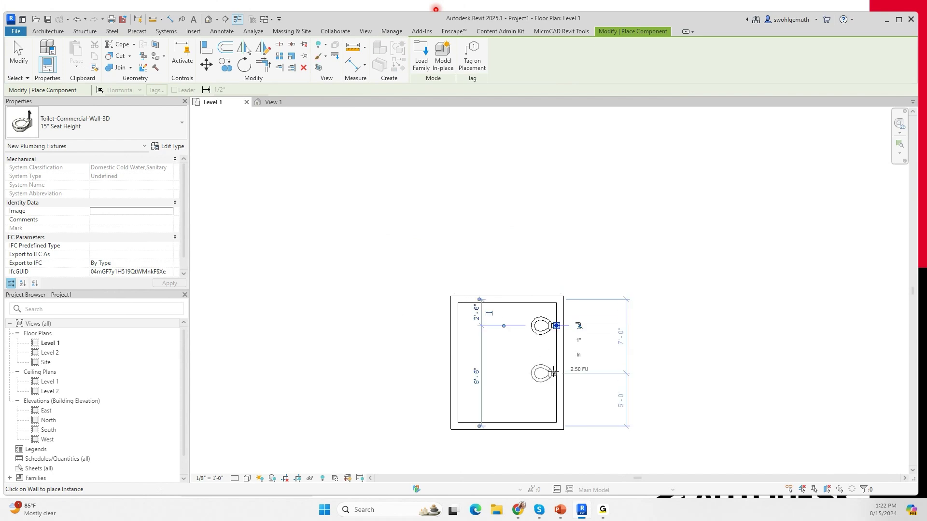
click(556, 374)
key(Escape)
key(Escape)
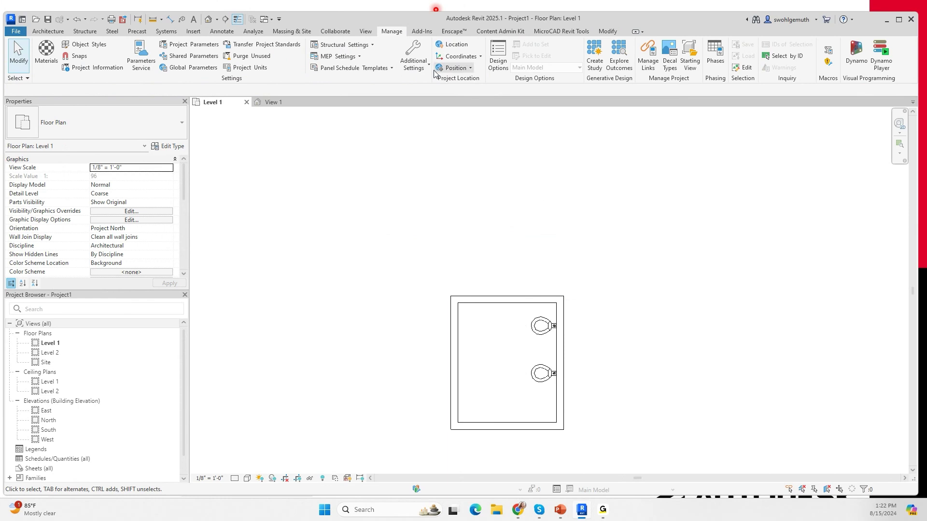
Create a new Schedule/Quantities schedule using the Plumbing Fixtures category
click(366, 32)
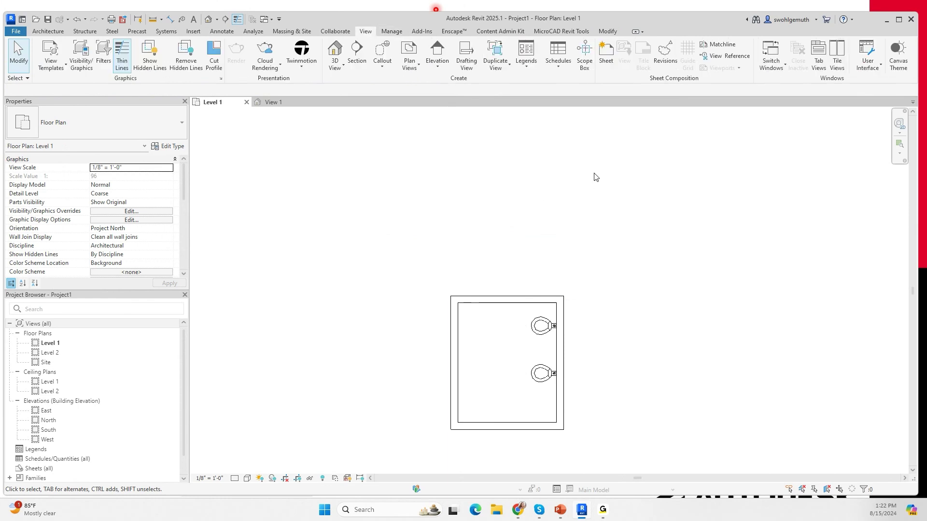
click(558, 55)
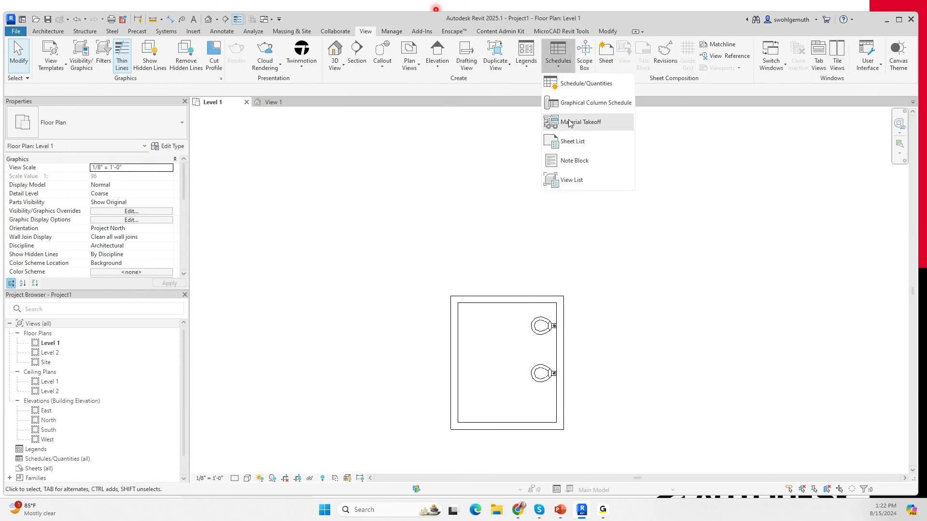
click(562, 87)
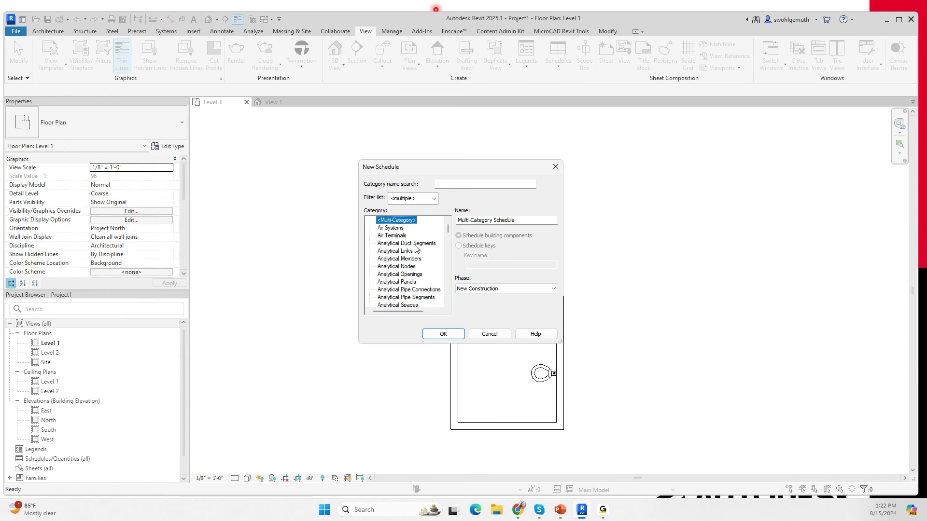
drag(449, 230, 445, 274)
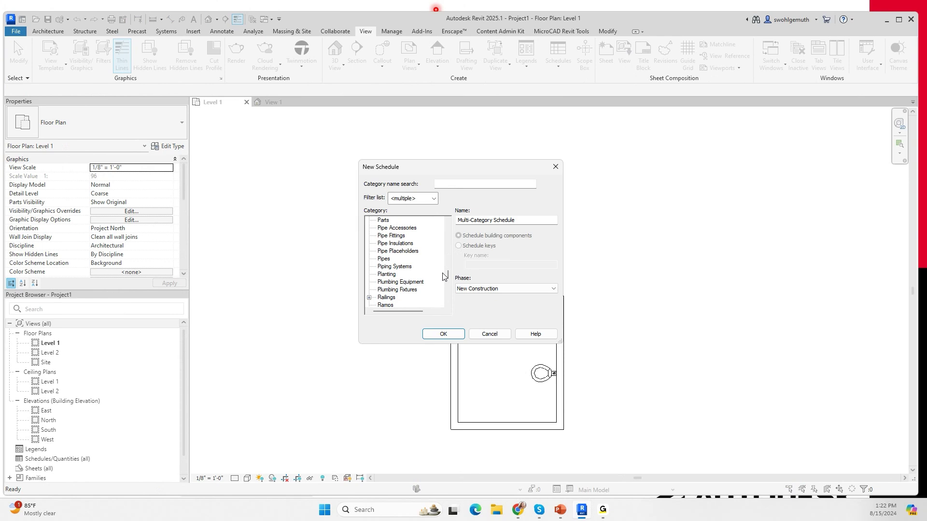
click(396, 290)
click(443, 334)
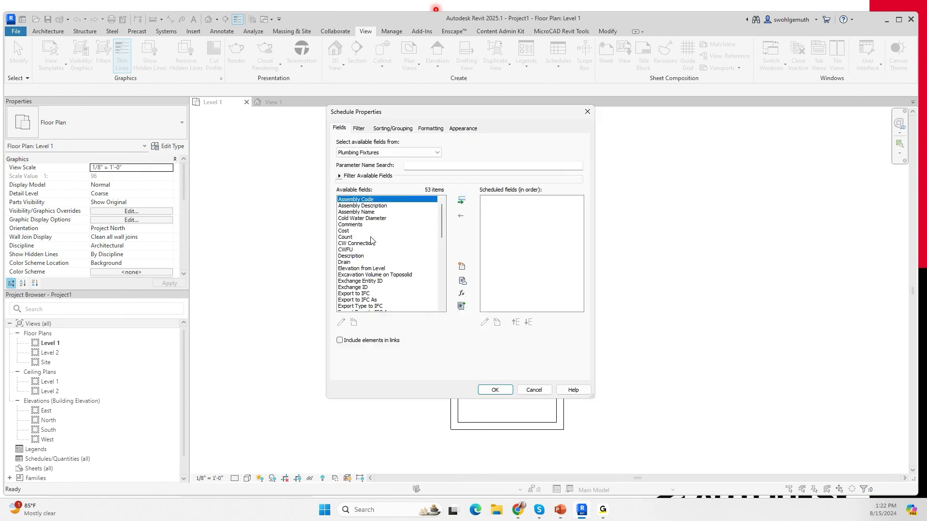
Add the Family, Cold Water Diameter and Sanitary Diameter fields to the schedule
scroll(375, 297, down, 2)
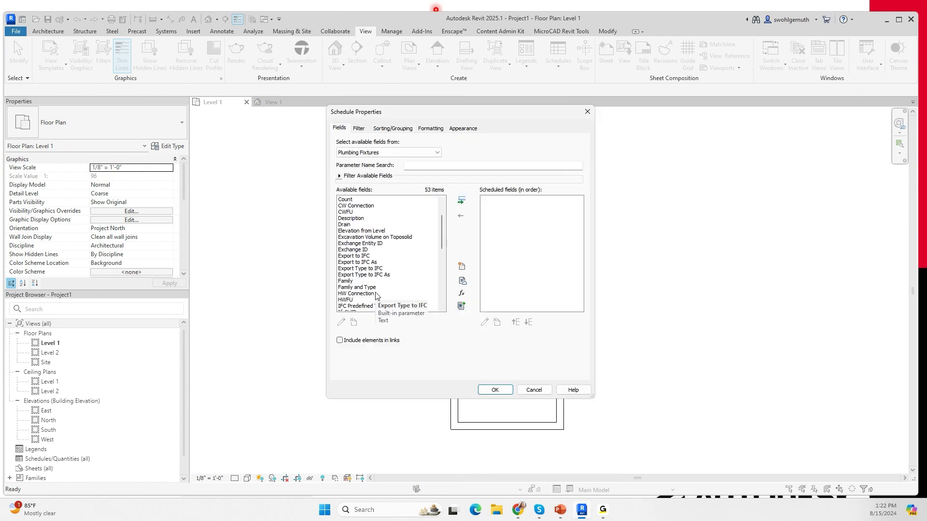
click(346, 281)
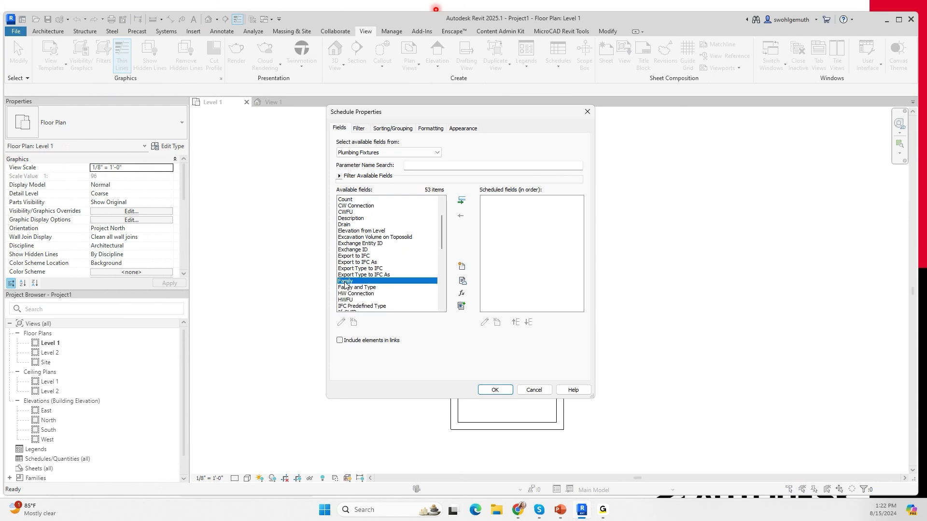
click(461, 201)
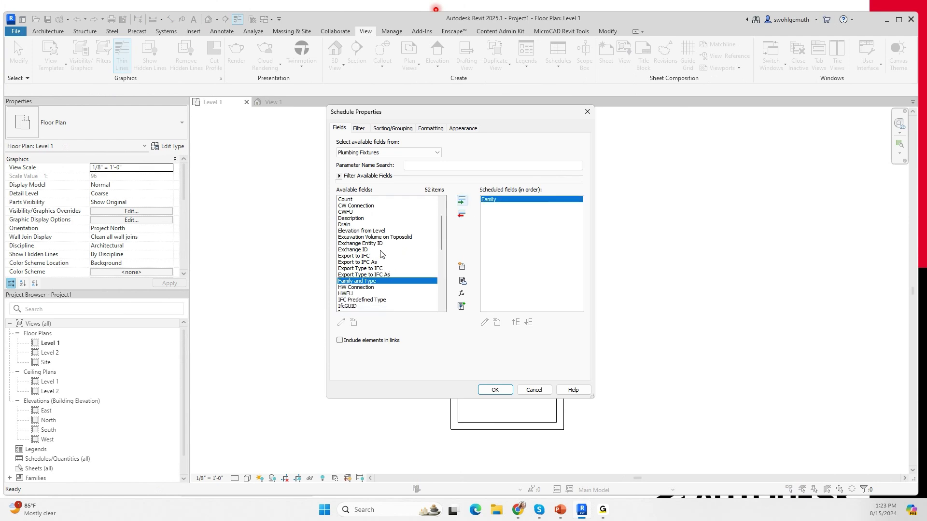
scroll(375, 238, up, 2)
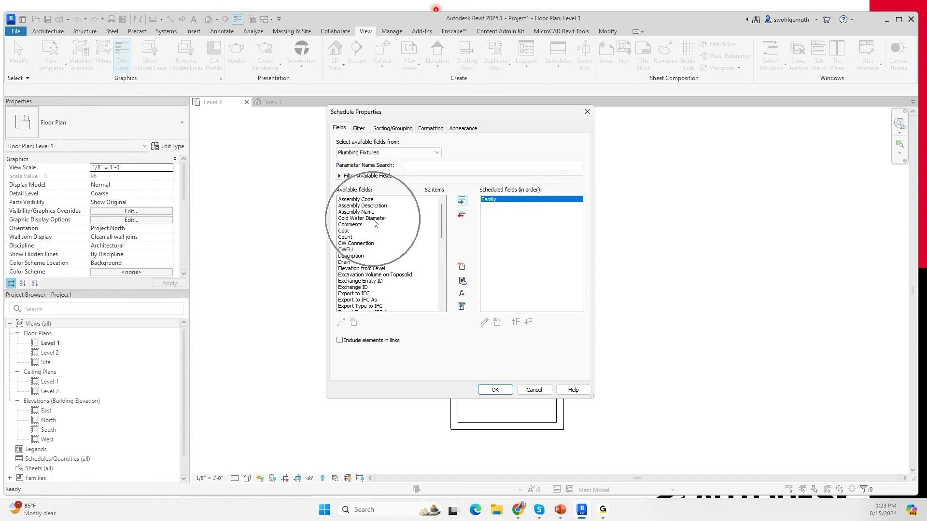
click(373, 219)
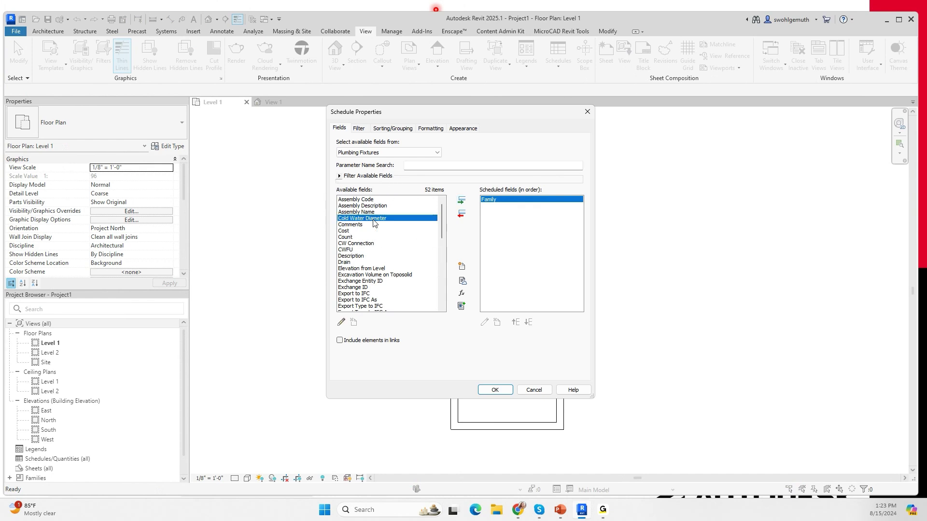
click(462, 202)
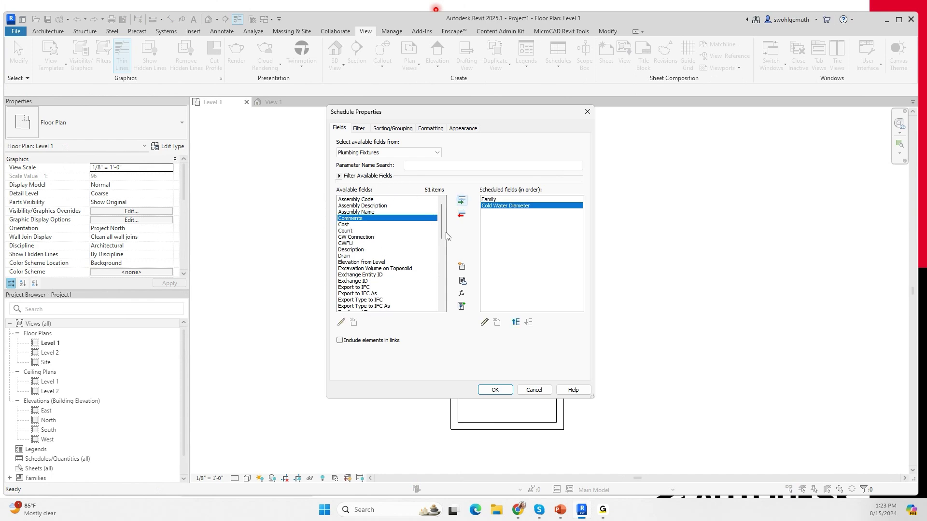
scroll(435, 274, down, 7)
scroll(435, 285, down, 4)
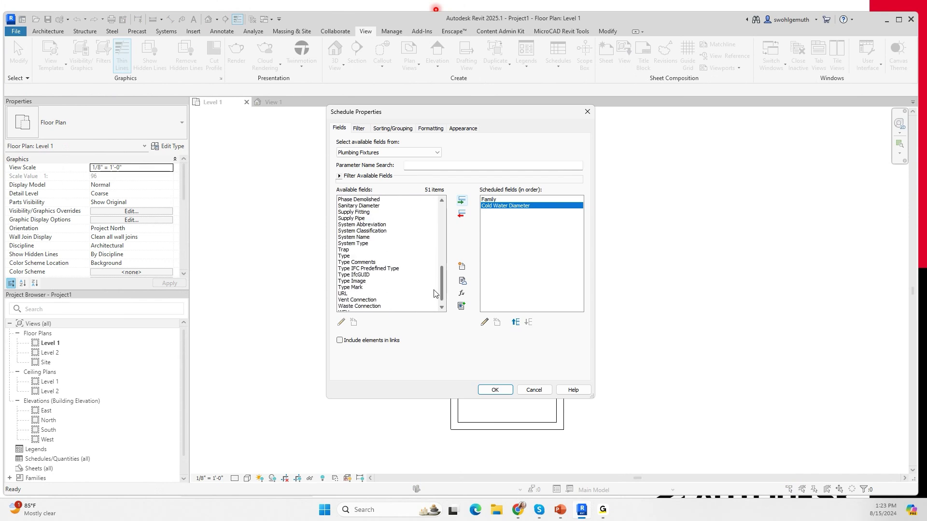
click(365, 206)
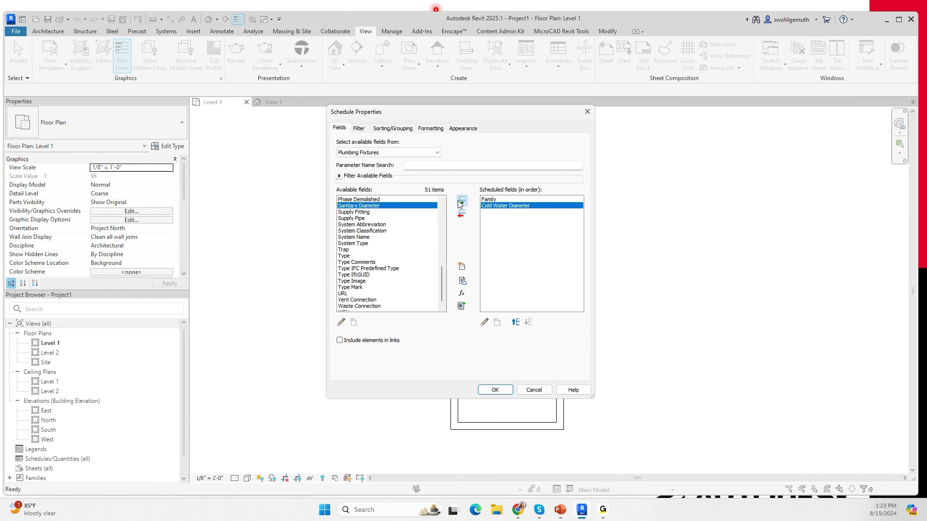
click(462, 200)
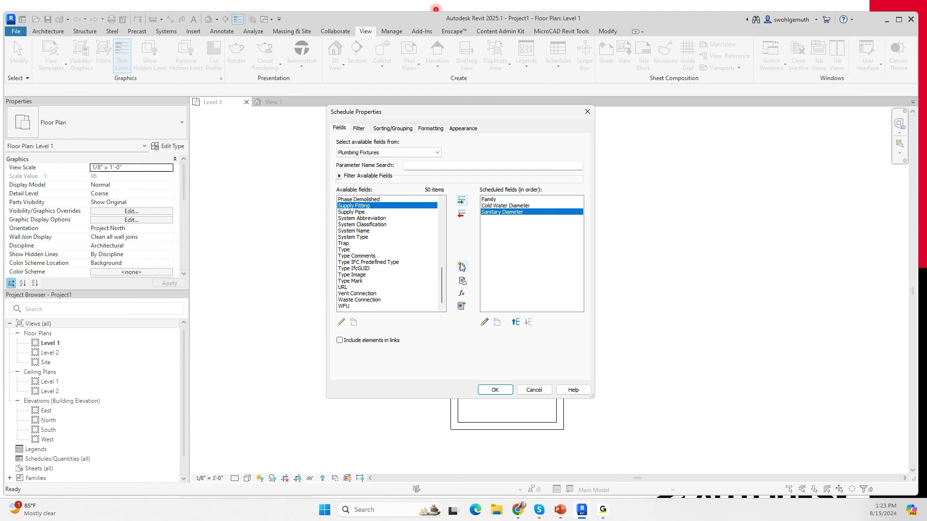
Cancel the New Parameter dialog and finish creating the schedule
click(461, 267)
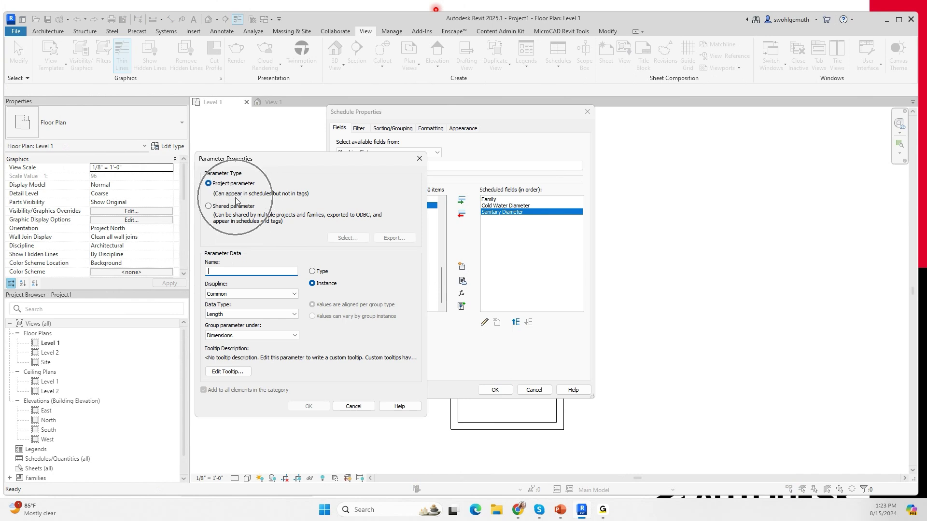
click(358, 409)
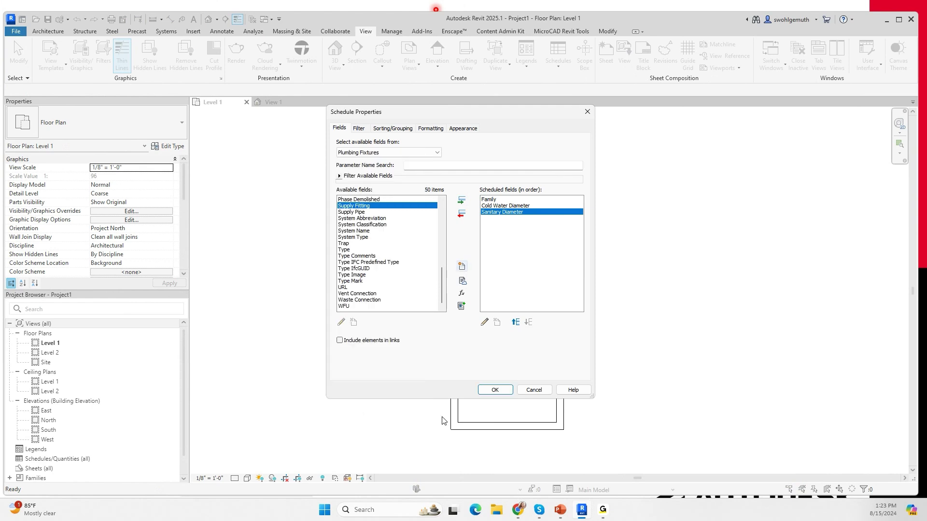
click(494, 391)
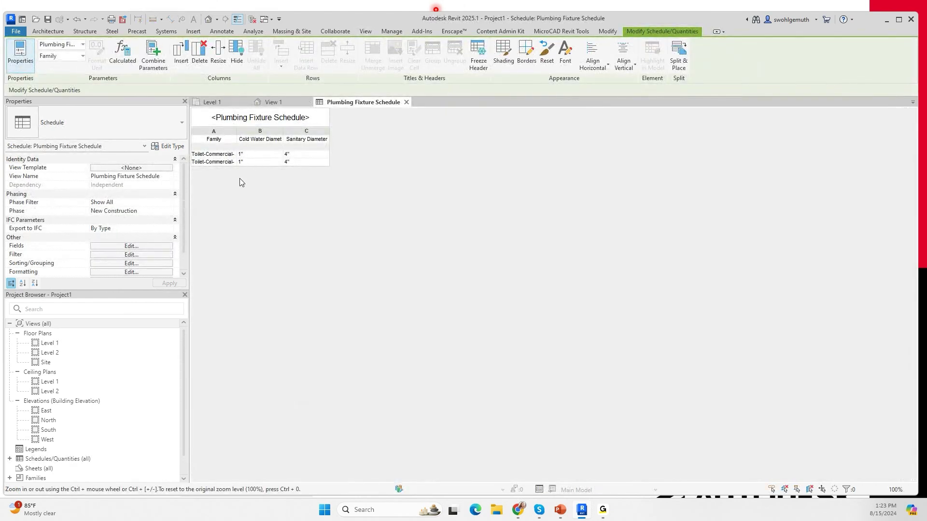
Widen the Family column to show the full Toilet-Commercial-Wall-3D names
drag(237, 135, 270, 133)
key(ctrl)
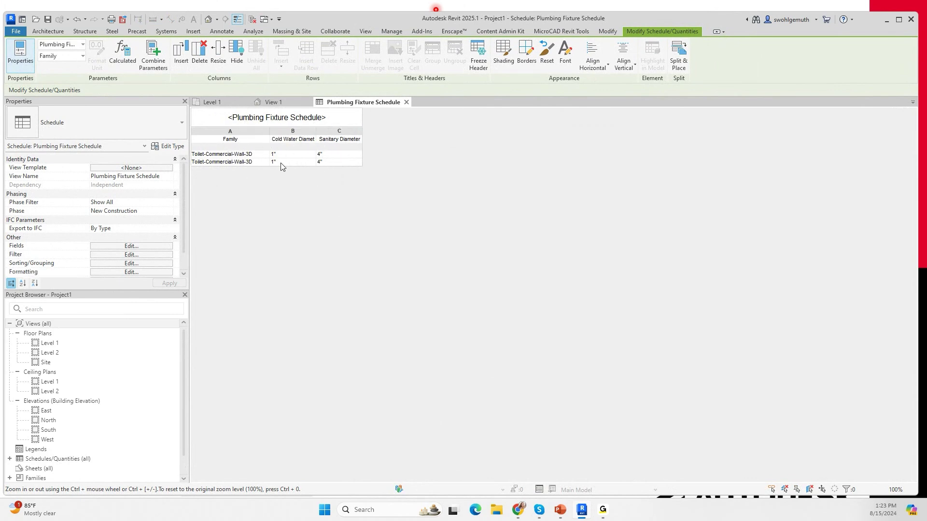